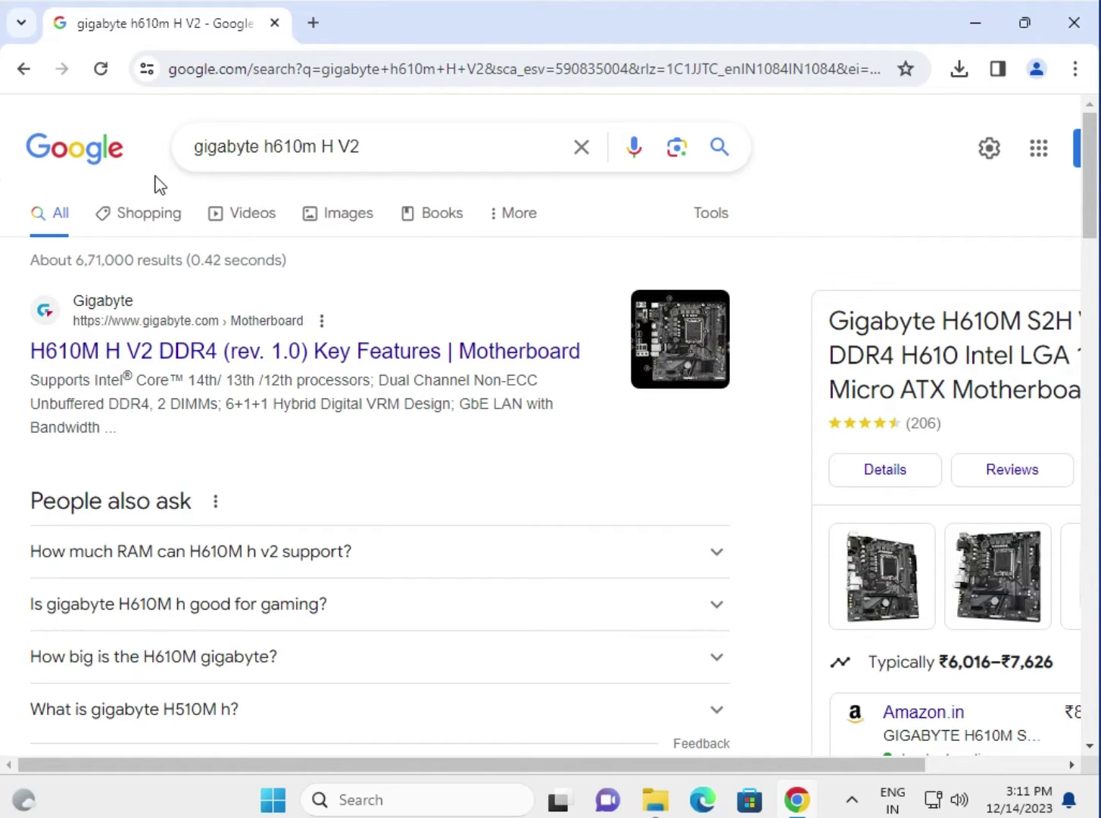
- Open the first Gigabyte H610M H V2 DDR4 search result in a new tab and switch to it
right_click(219, 350)
left_click(266, 363)
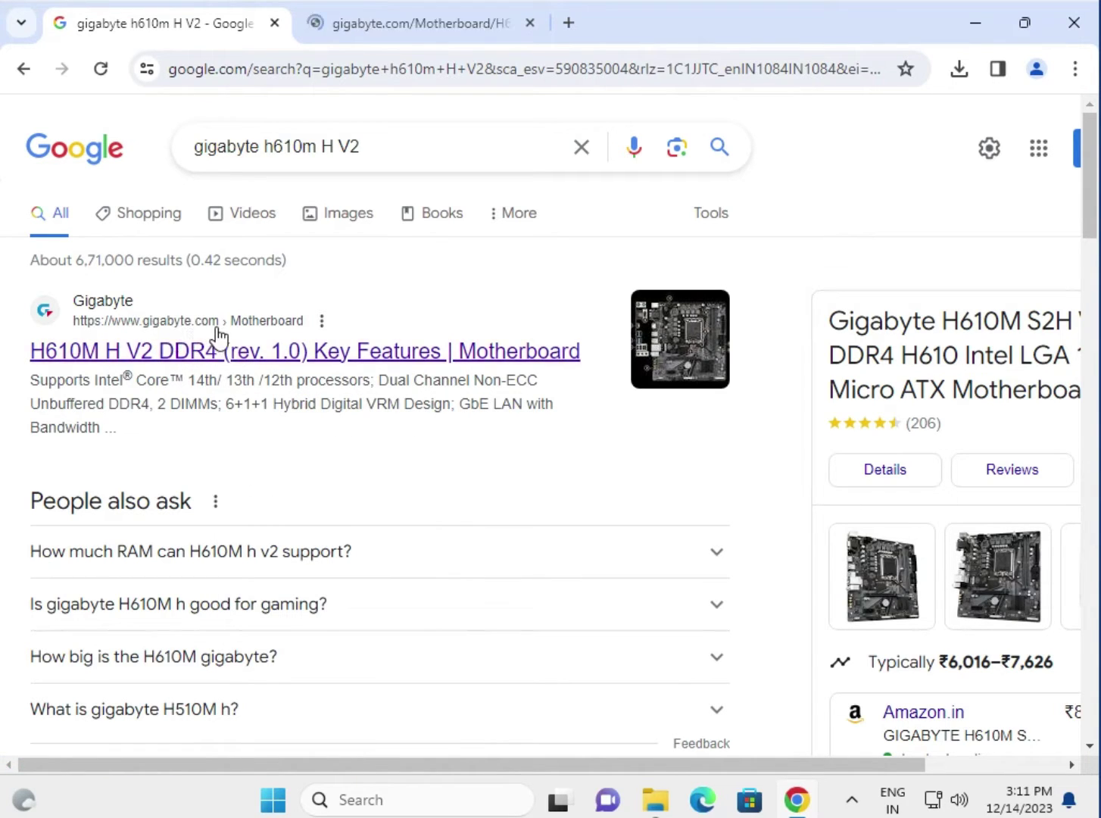
left_click(411, 26)
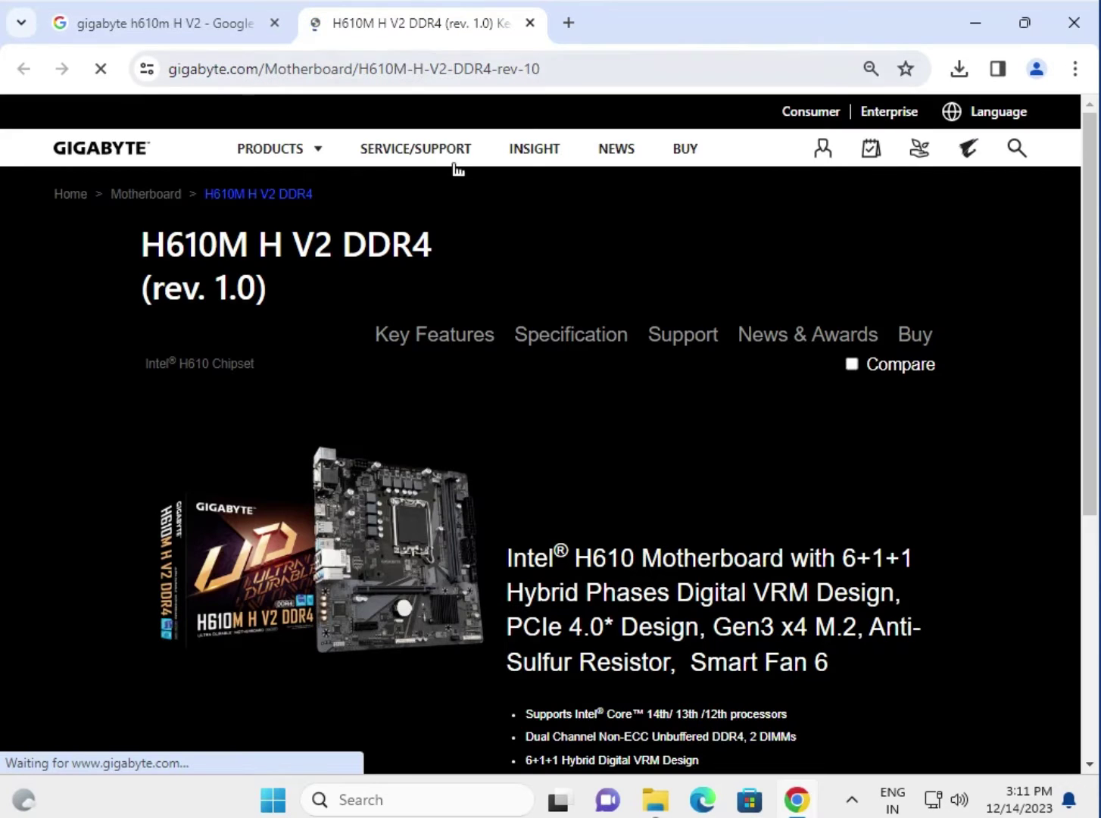
- Show the board's support downloads with the driver OS filter set to Windows 11 64bit
left_click(690, 341)
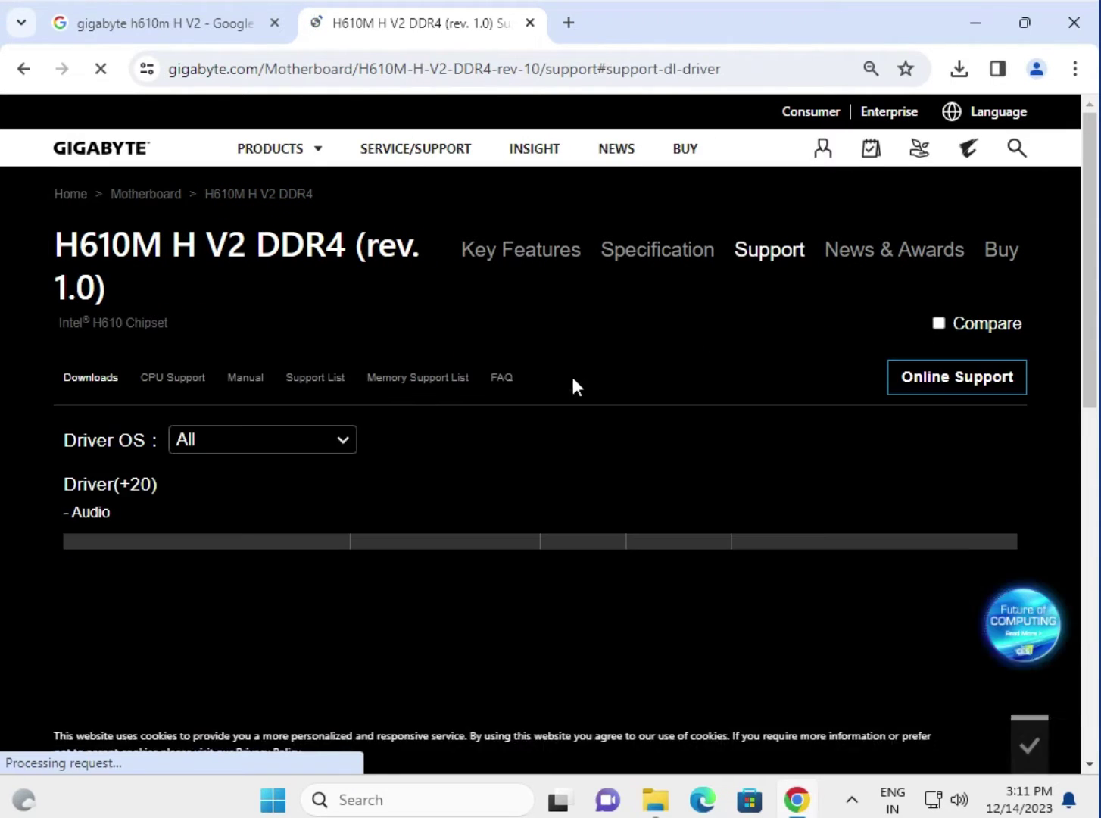
left_click(250, 454)
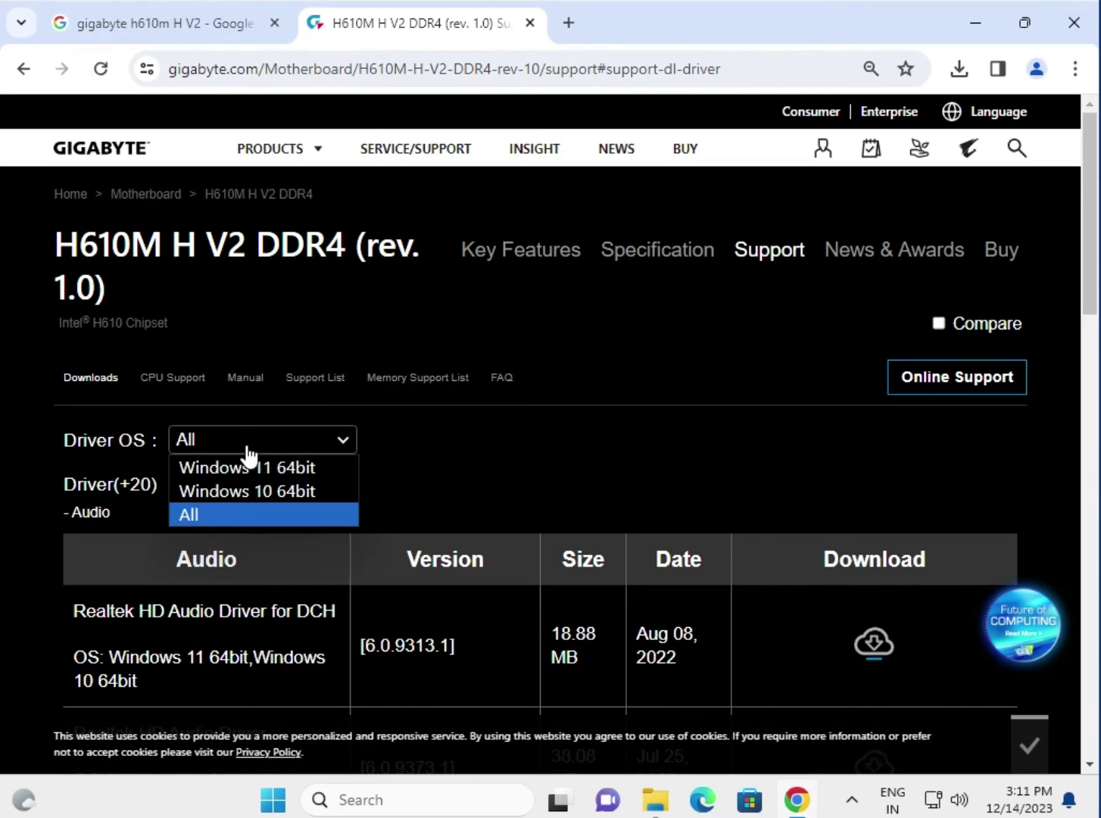
left_click(246, 465)
left_click(261, 441)
left_click(251, 490)
left_click(264, 442)
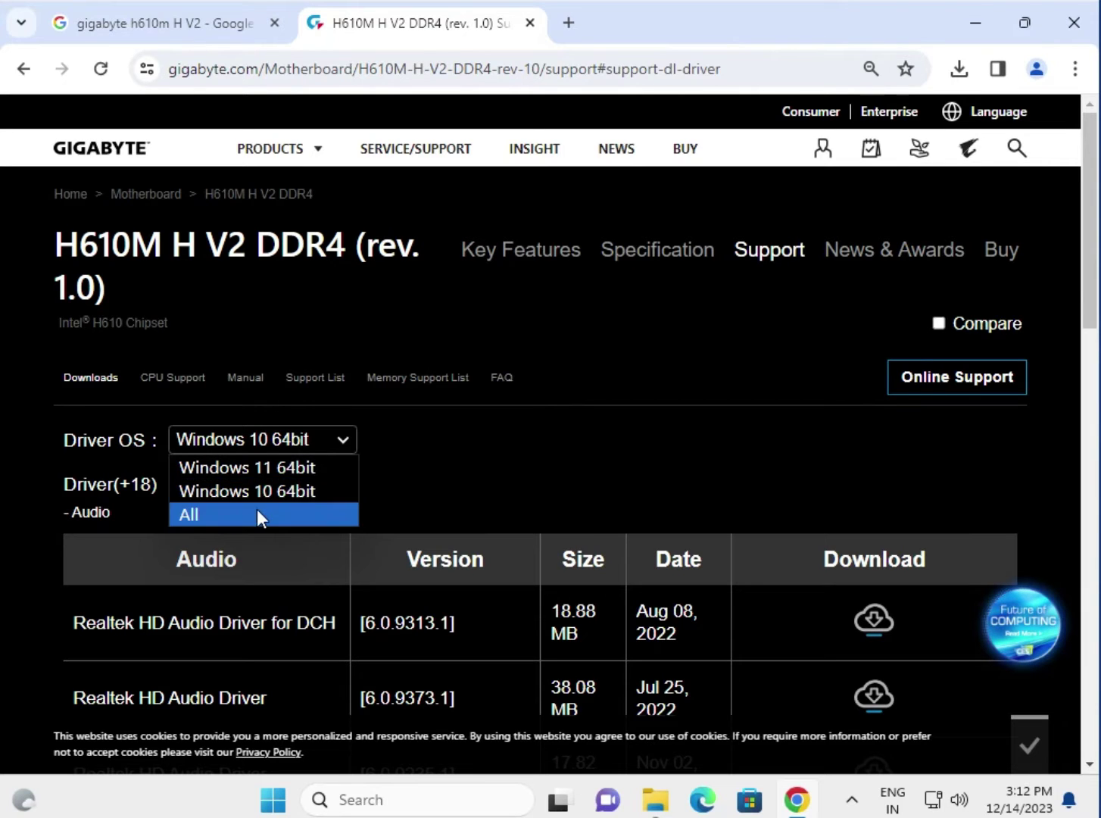
left_click(278, 466)
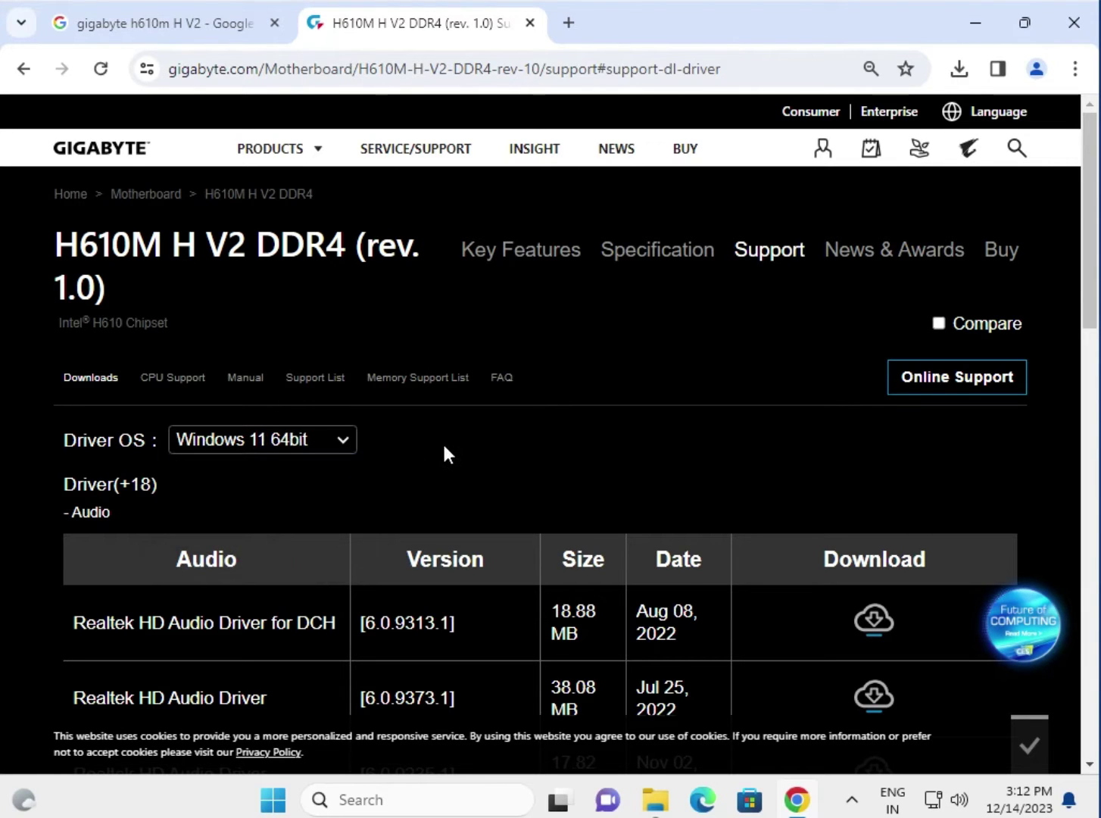
scroll(282, 435, "down", 1)
- Browse the Audio driver and BIOS download lists, ending back on the audio drivers
double_click(104, 411)
scroll(118, 433, "down", 3)
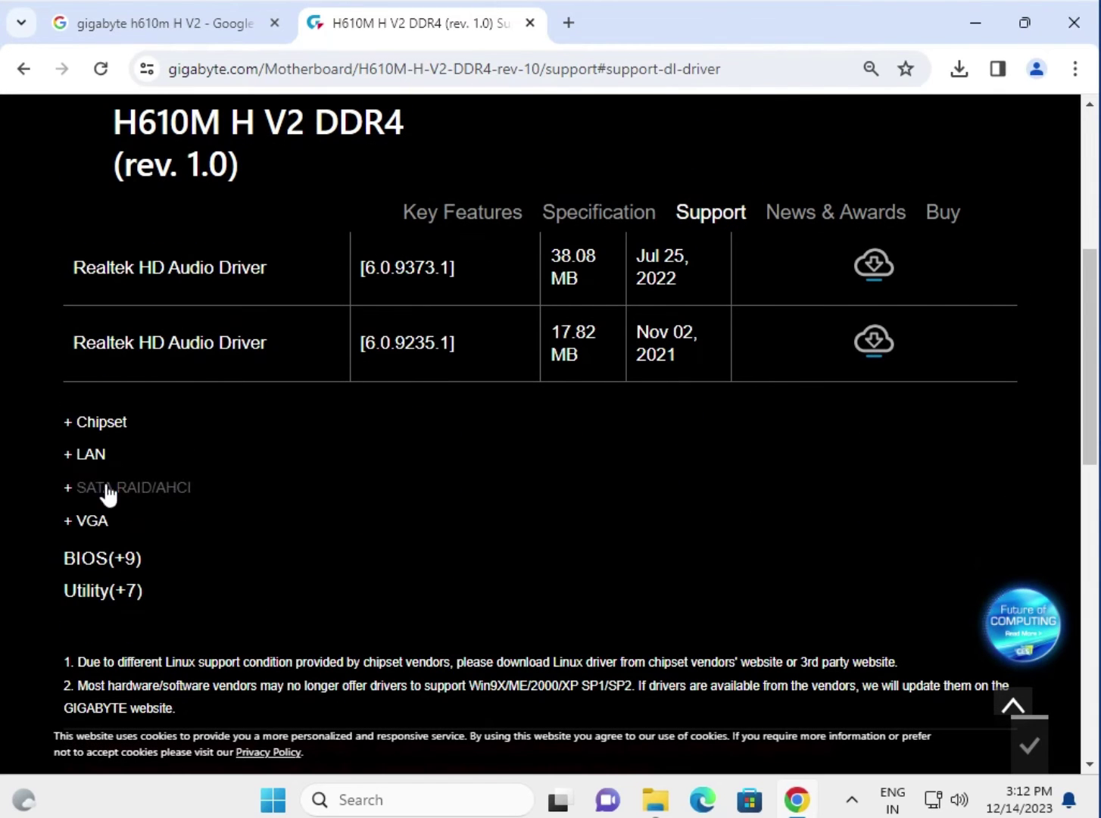
left_click(103, 560)
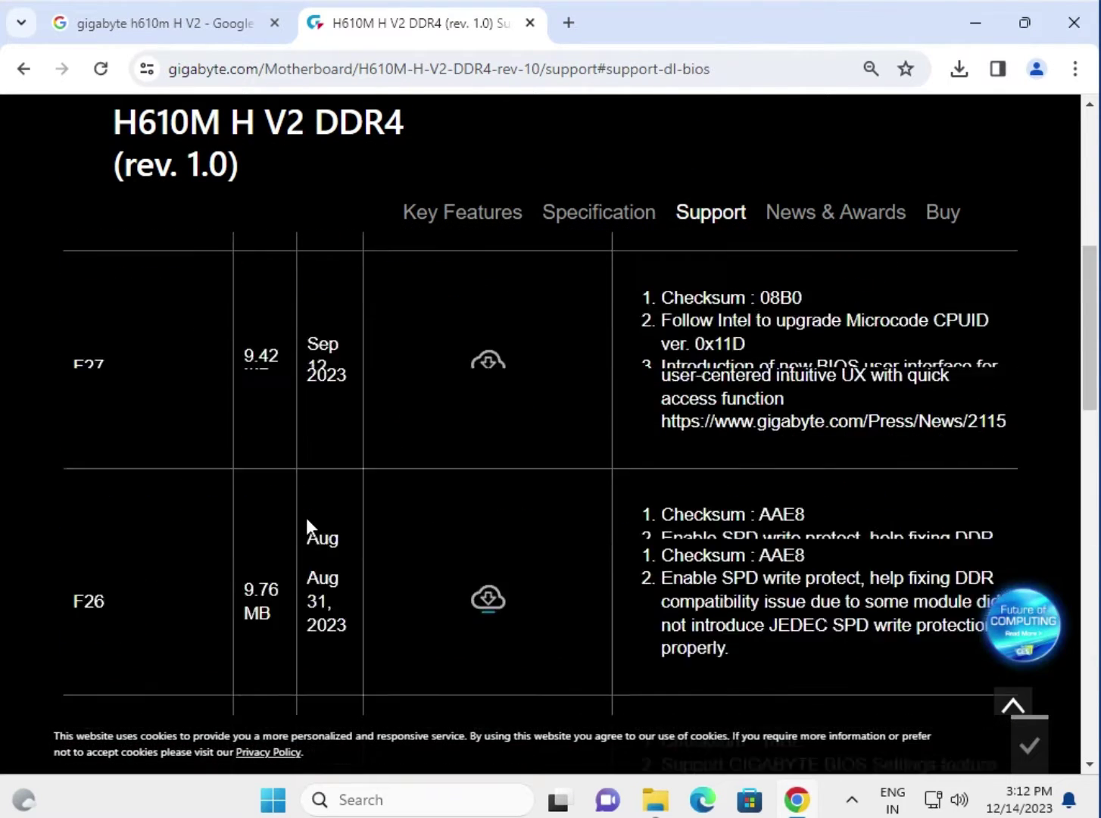
scroll(306, 517, "down", 1)
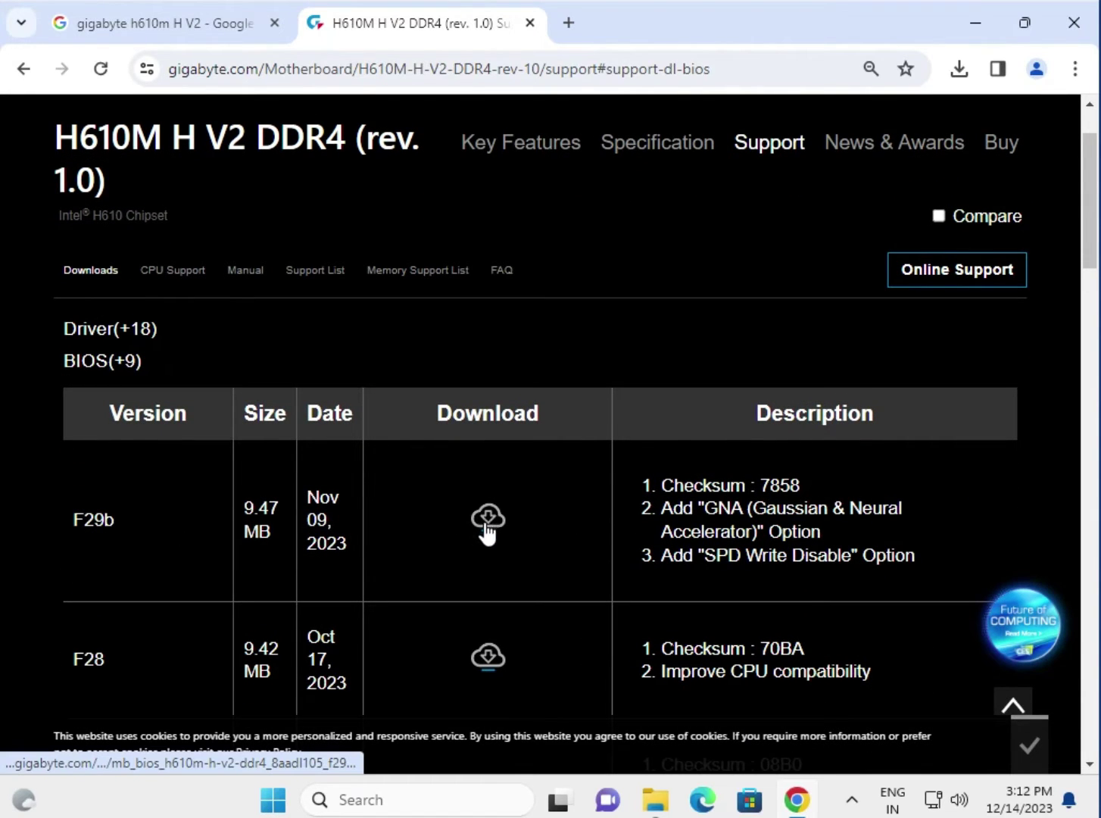
scroll(447, 525, "up", 1)
left_click(137, 440)
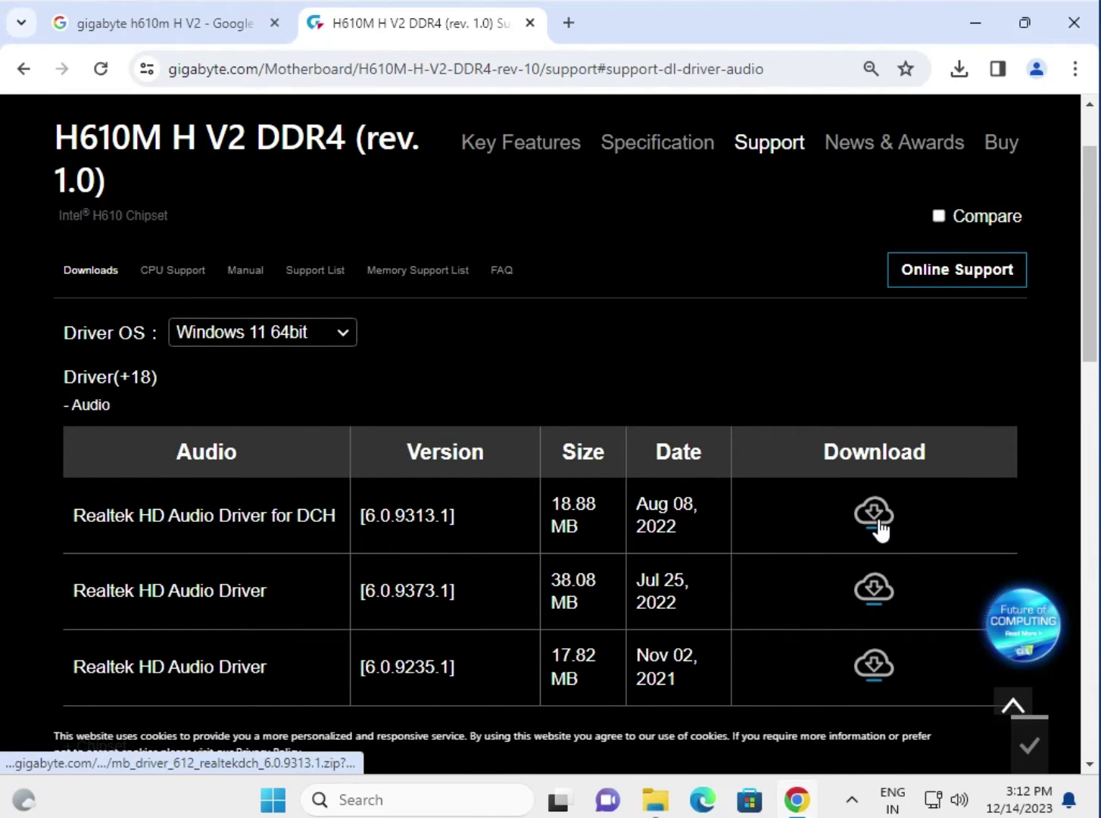
- Download the Realtek HD Audio Driver for DCH and run its installer, approving the UAC prompt
left_click(874, 516)
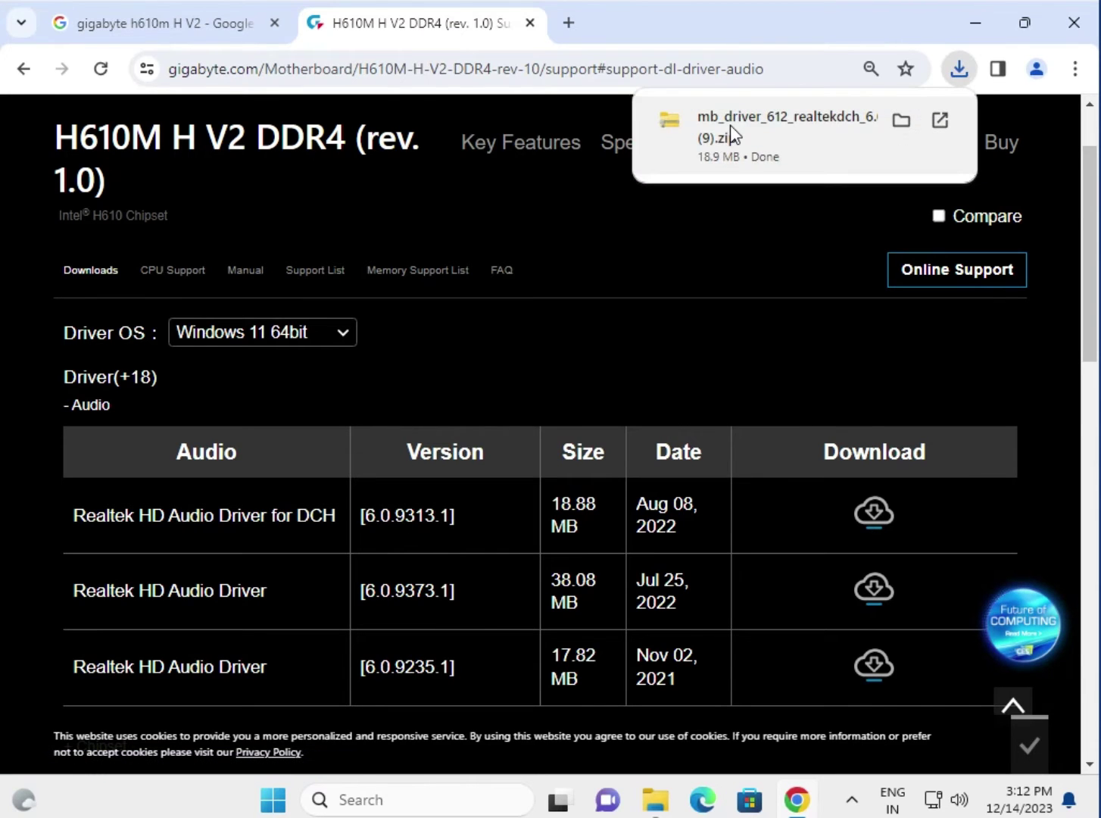
left_click(729, 124)
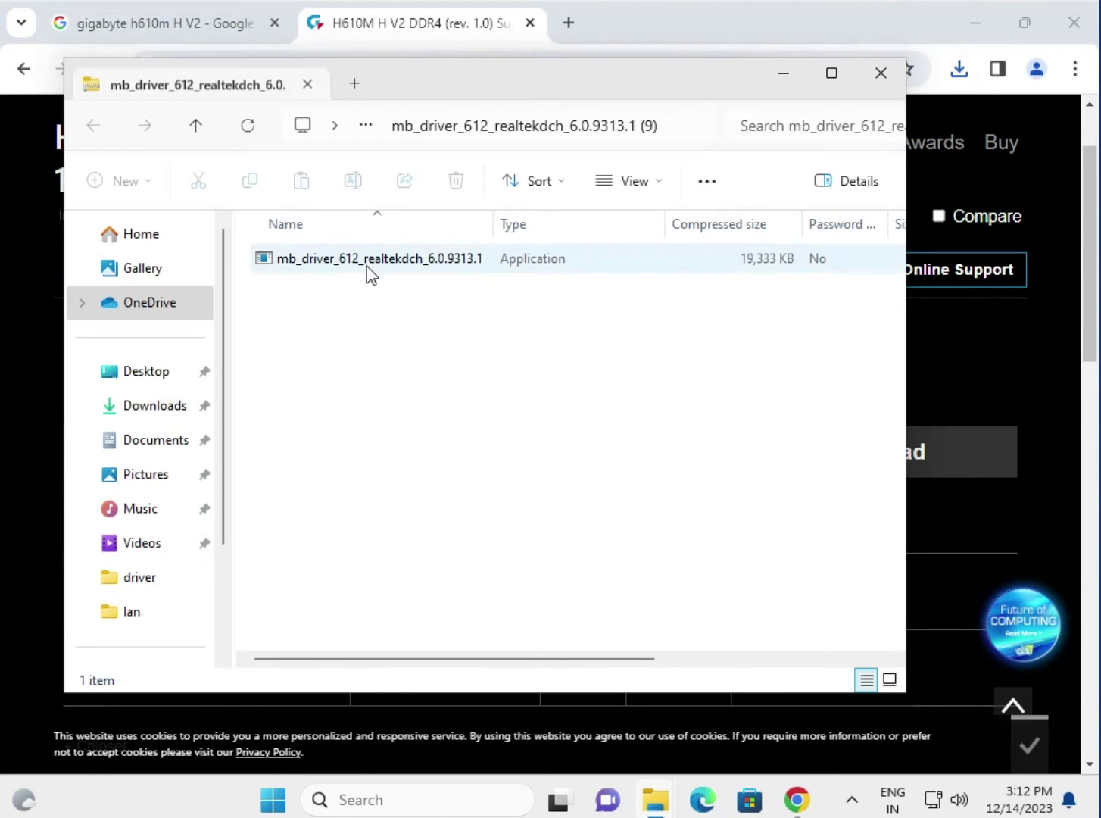
left_click(366, 269)
double_click(365, 269)
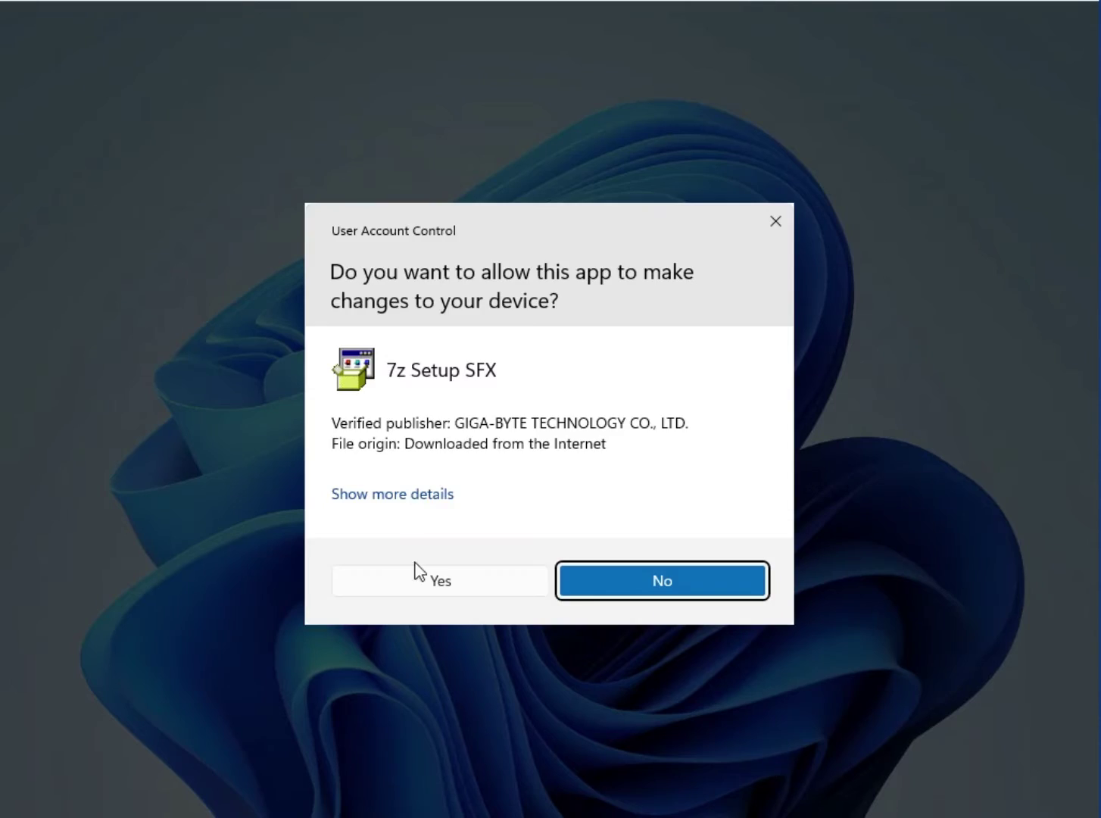
left_click(423, 583)
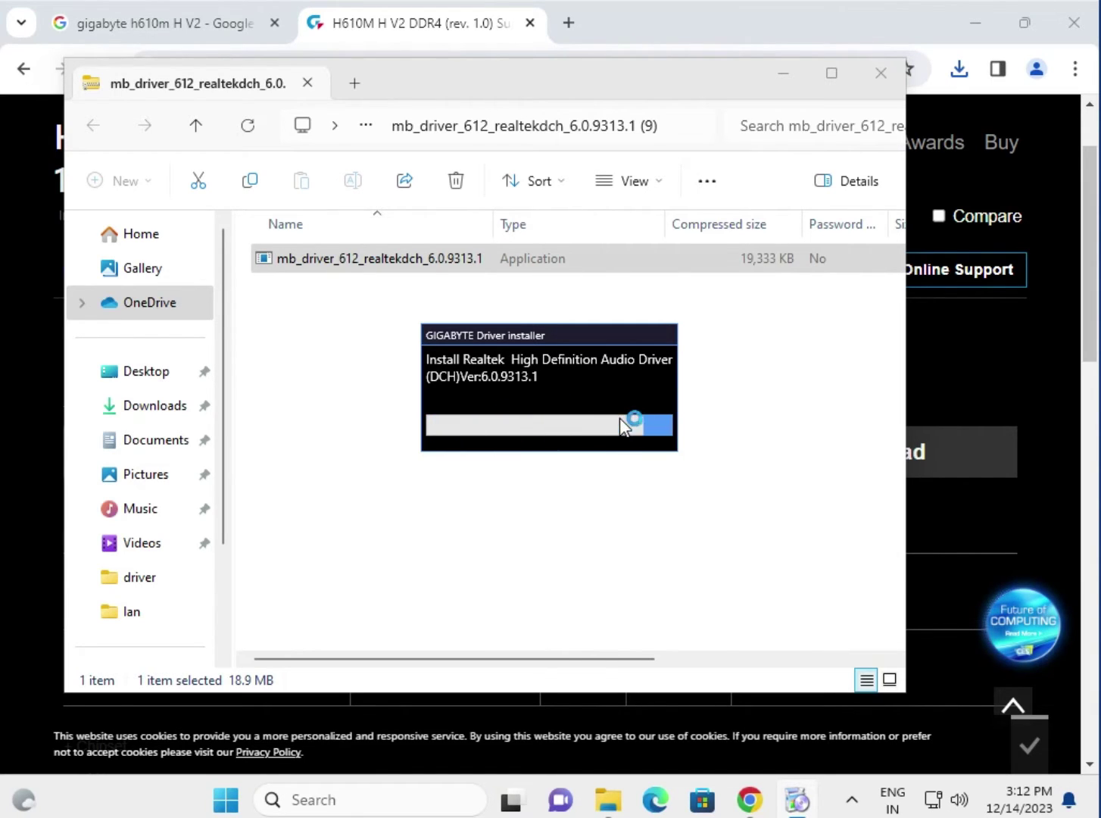
left_click(1017, 379)
scroll(184, 391, "down", 3)
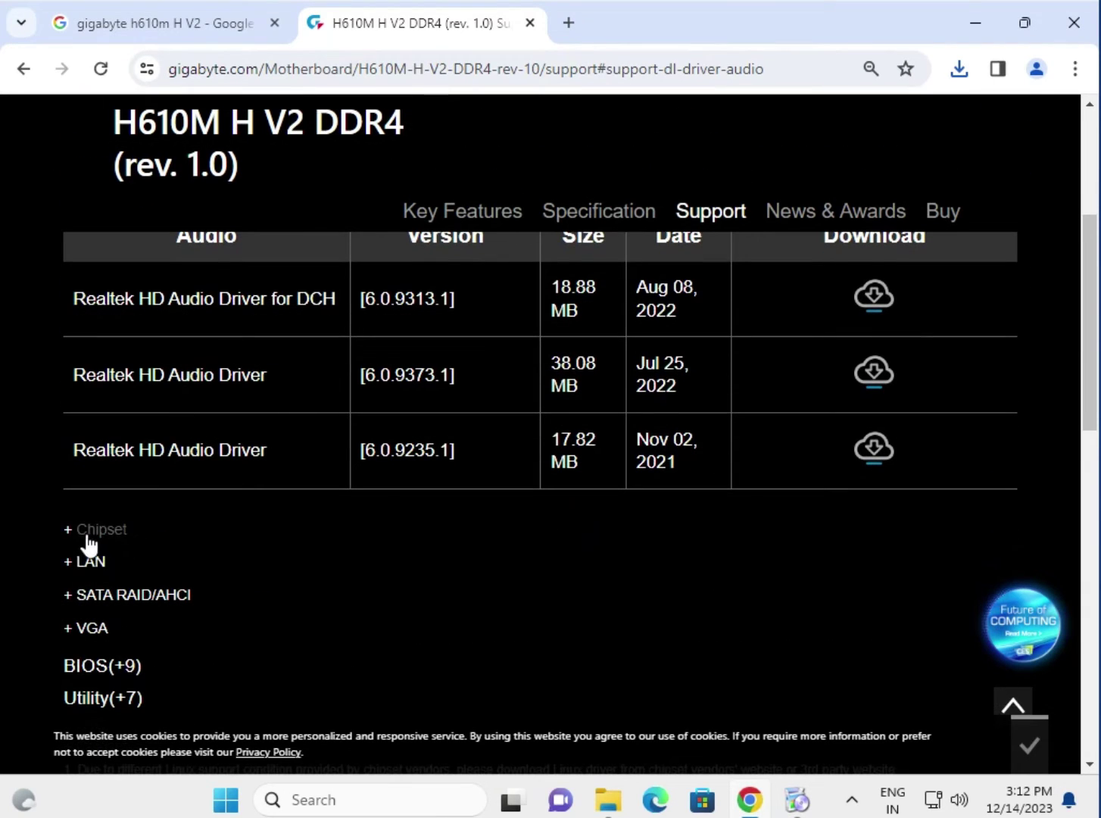
scroll(132, 551, "down", 1)
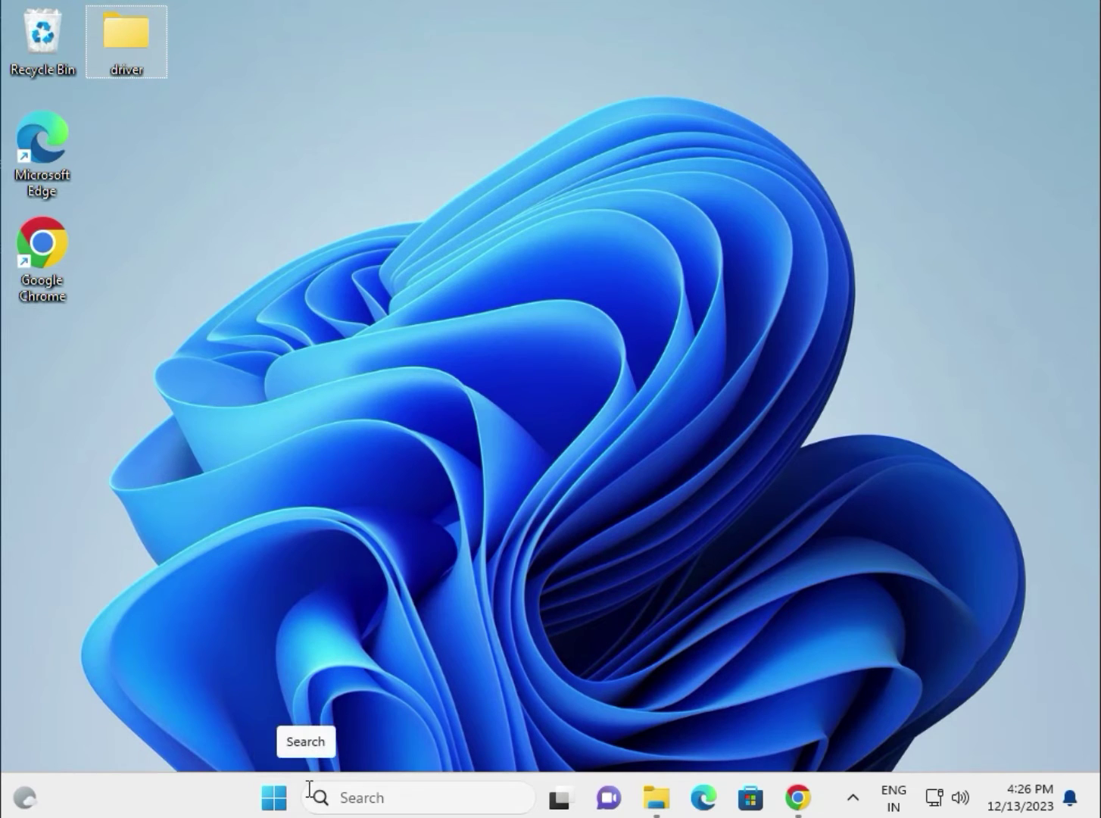
- Open Device Manager from Start and select Microsoft Basic Display Adapter under Display adapters
right_click(272, 798)
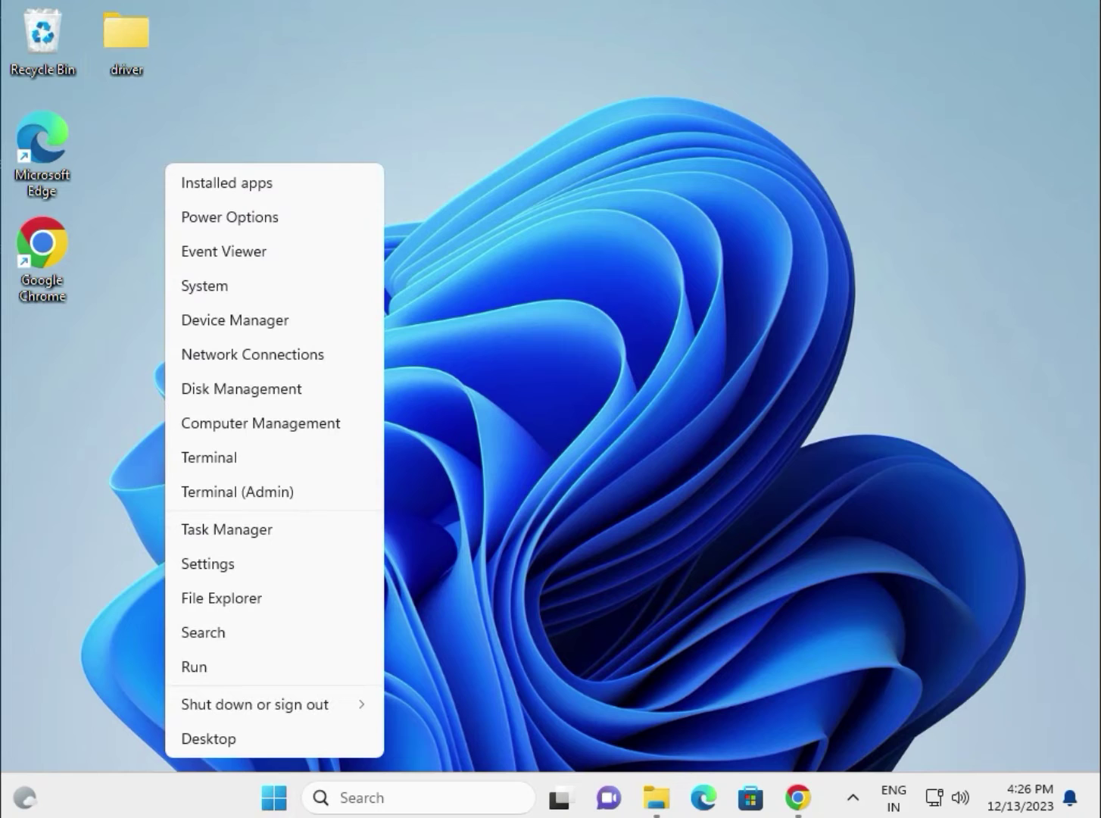
left_click(226, 332)
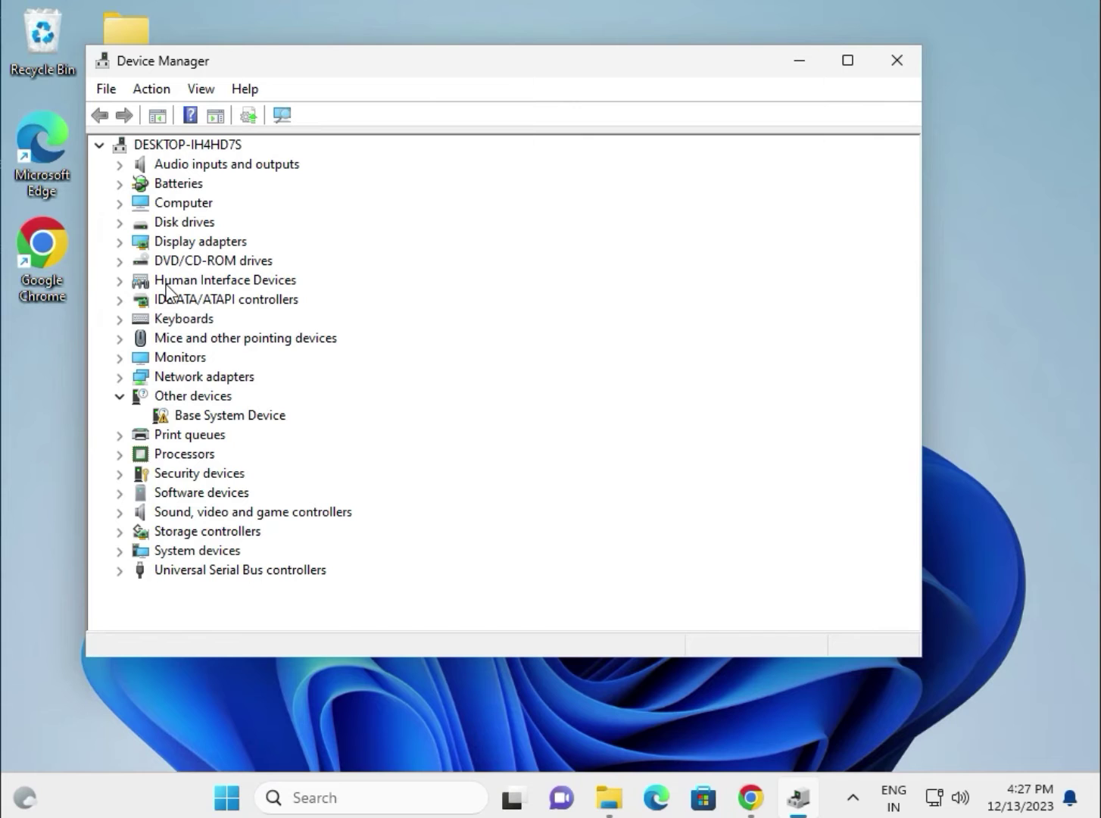
left_click_drag(221, 56, 294, 67)
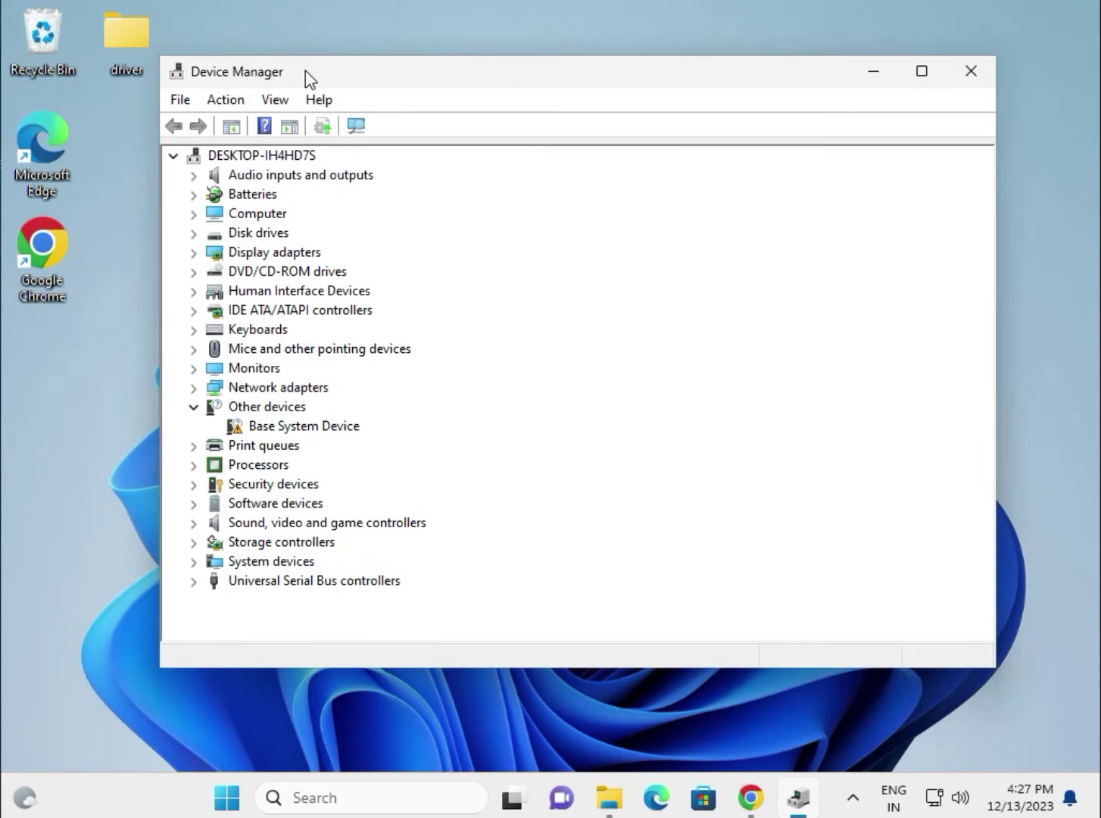
left_click(147, 34)
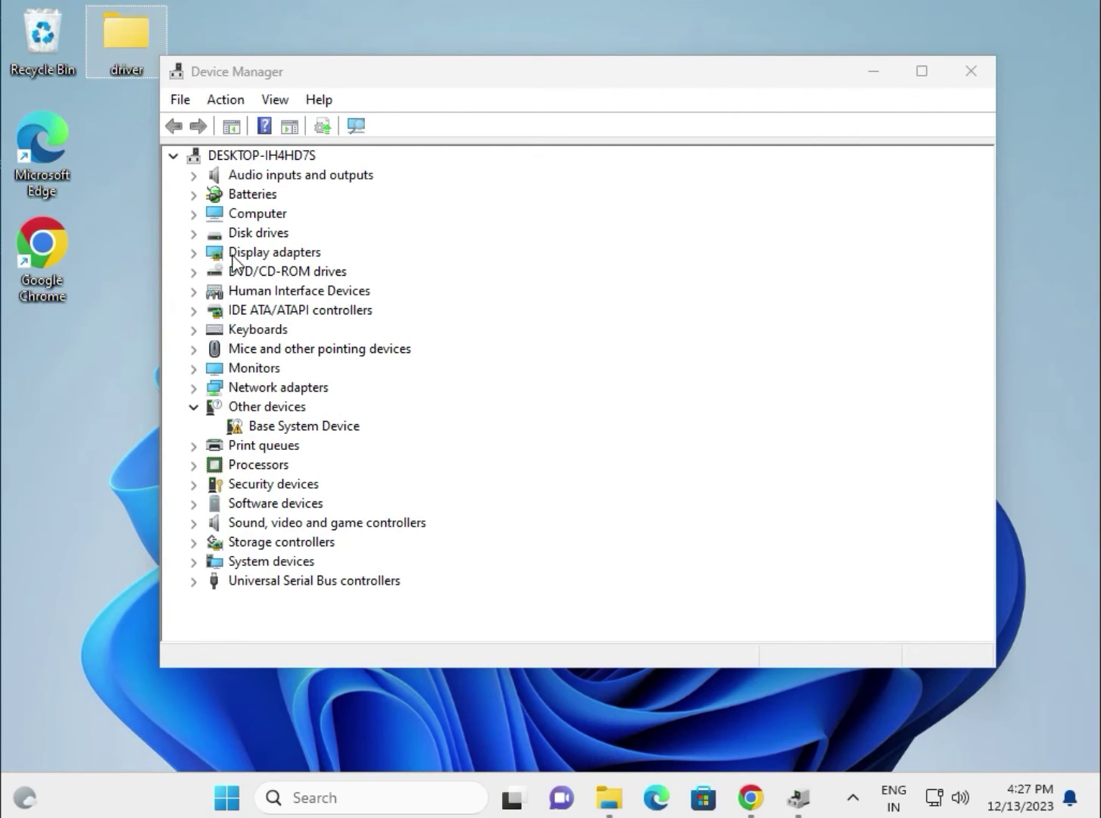
left_click(195, 253)
left_click(277, 274)
- Update the Microsoft Basic Display Adapter driver from Desktop\driver; the best driver is already installed
right_click(279, 274)
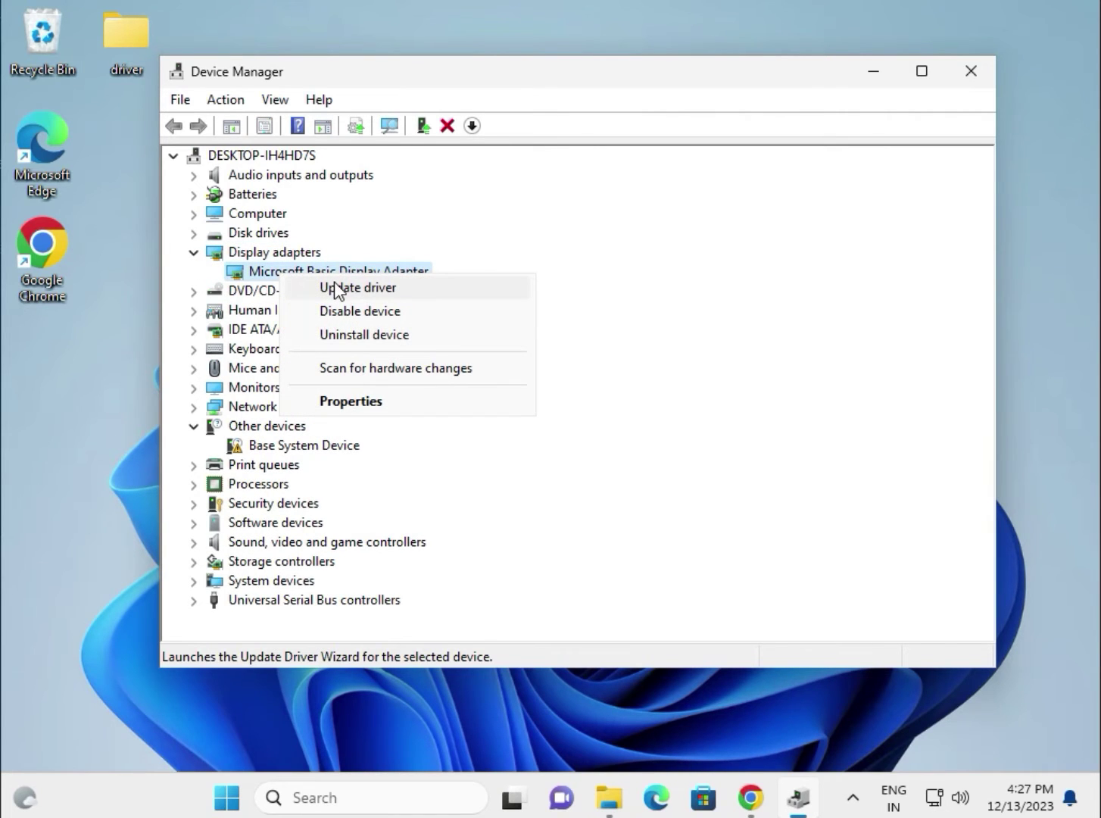
left_click(335, 288)
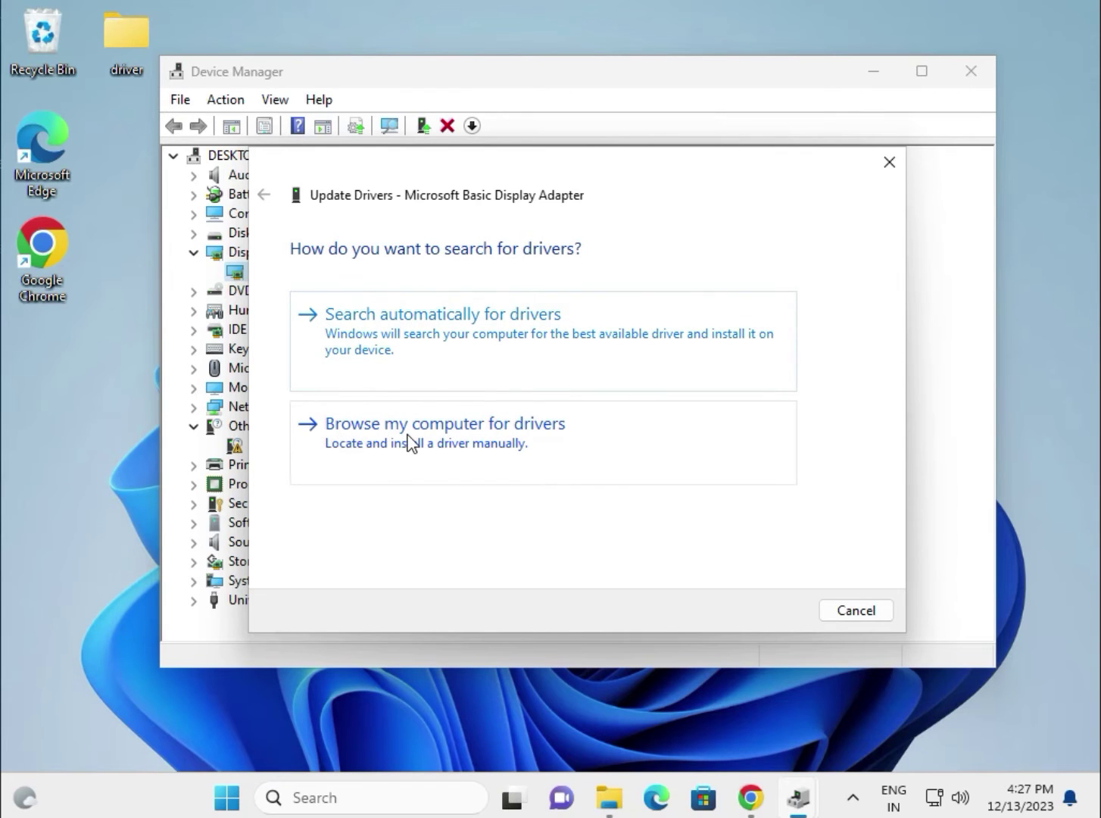
left_click(508, 439)
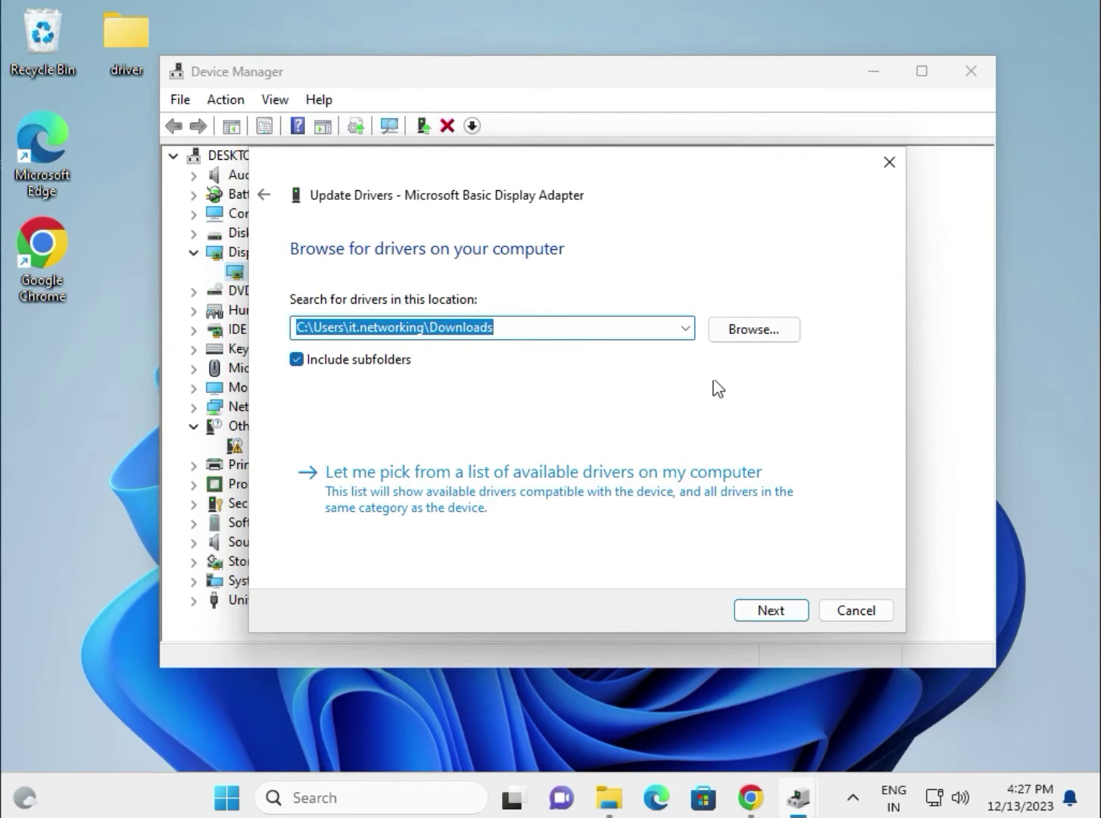
left_click(753, 334)
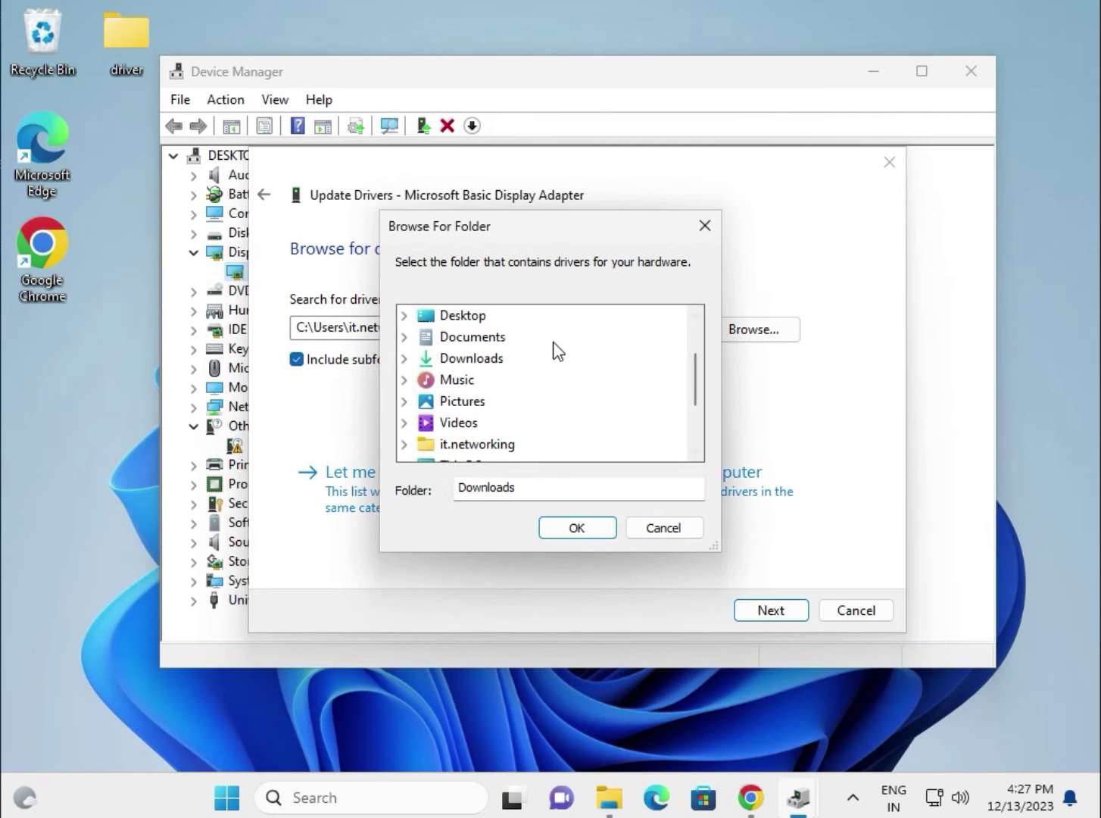
left_click(455, 316)
left_click(473, 422)
scroll(473, 427, "down", 1)
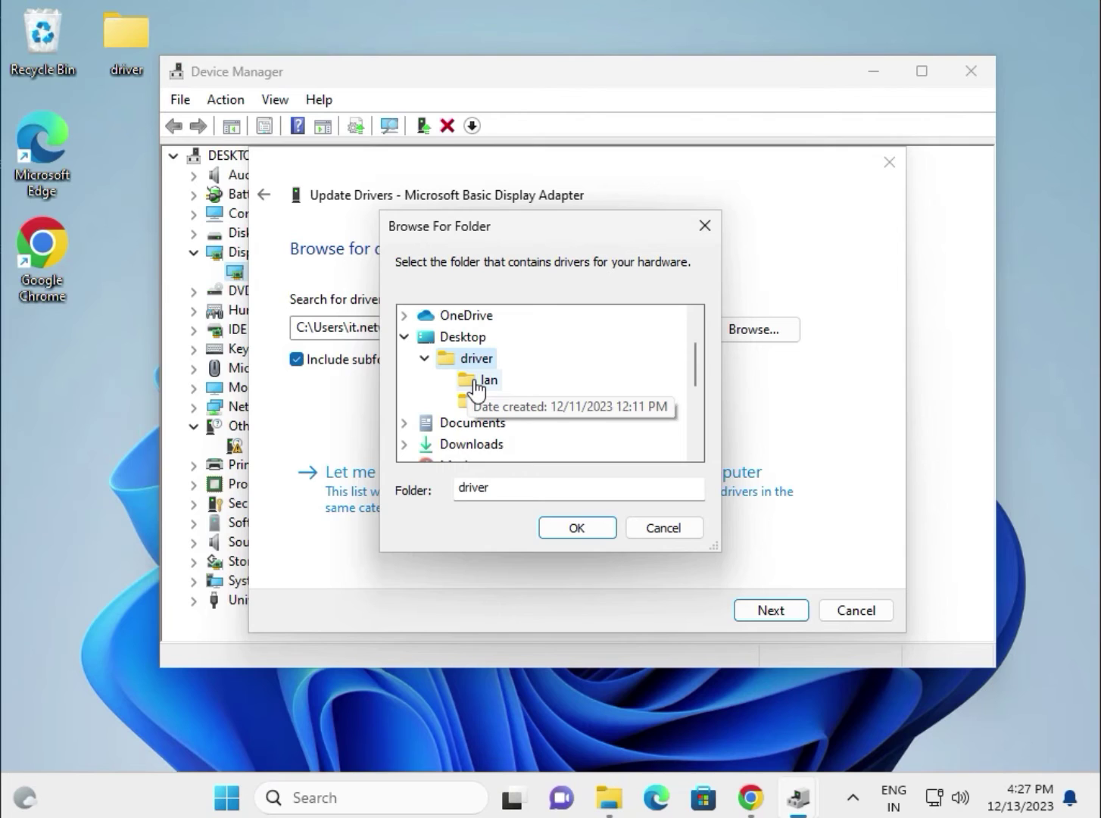
left_click(582, 527)
left_click(782, 609)
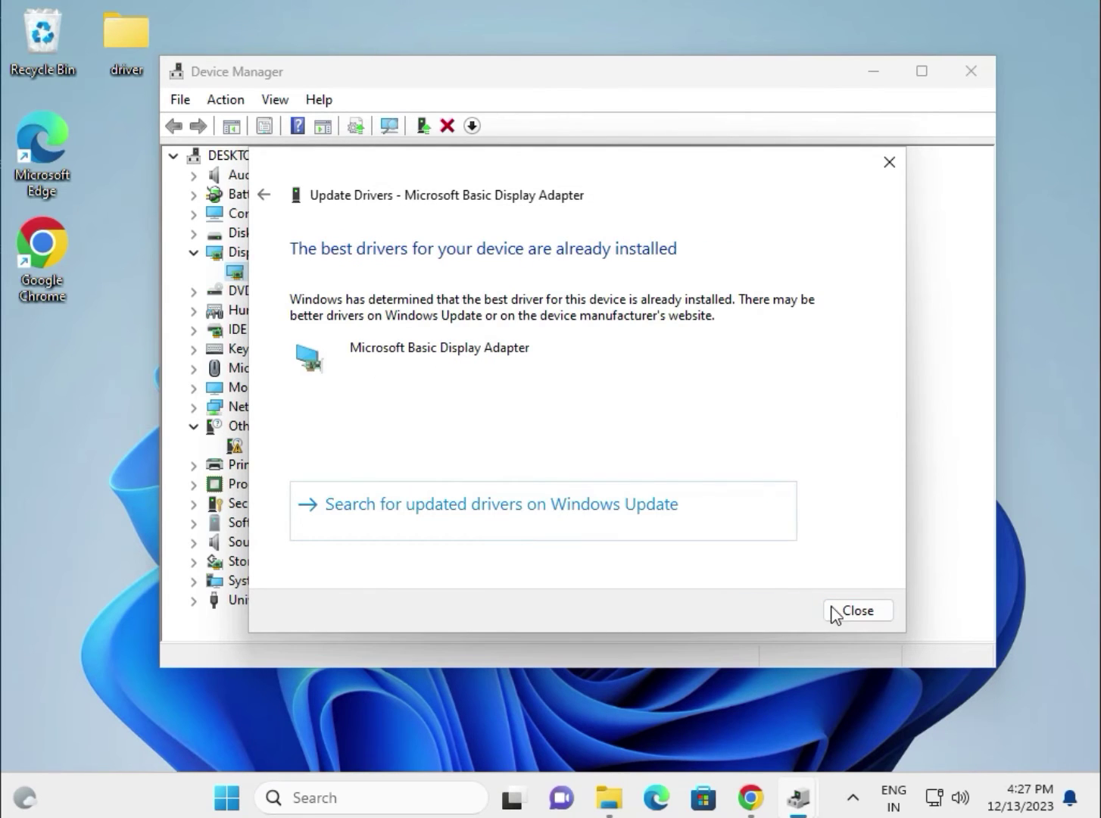
left_click(842, 610)
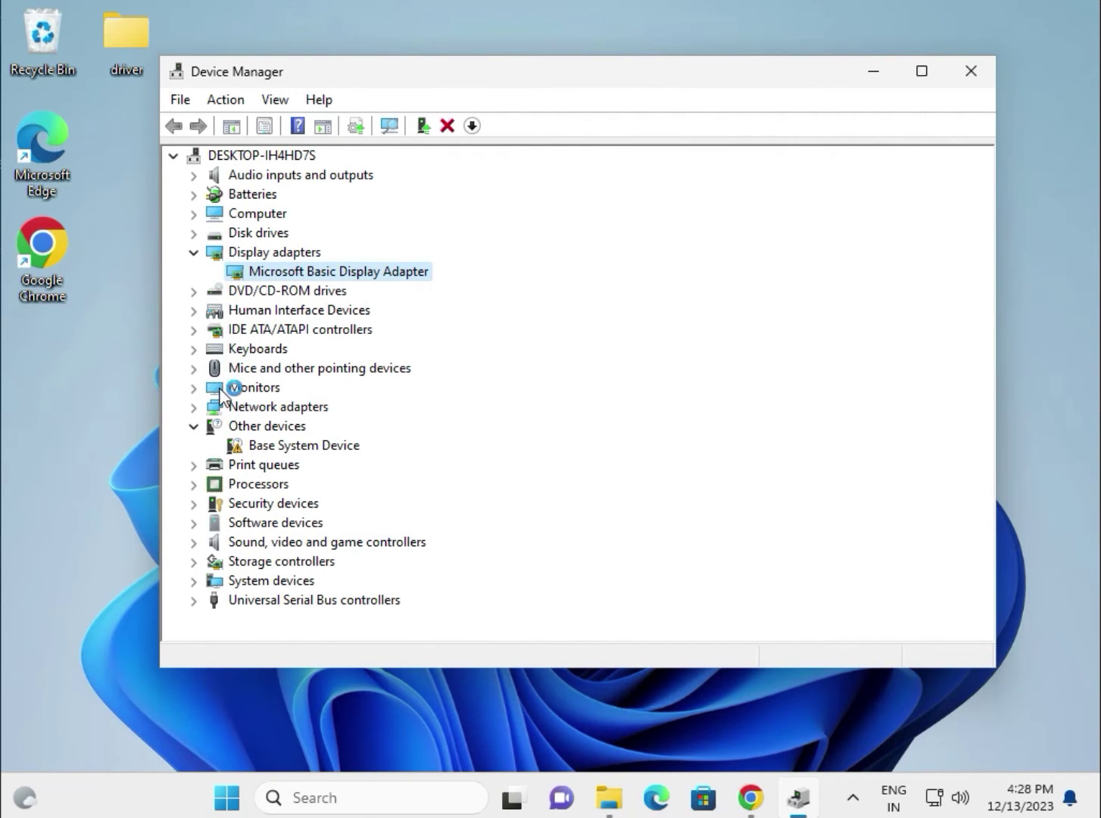
- Expand Network adapters and select the Intel(R) PRO/1000 MT Desktop Adapter
left_click(199, 404)
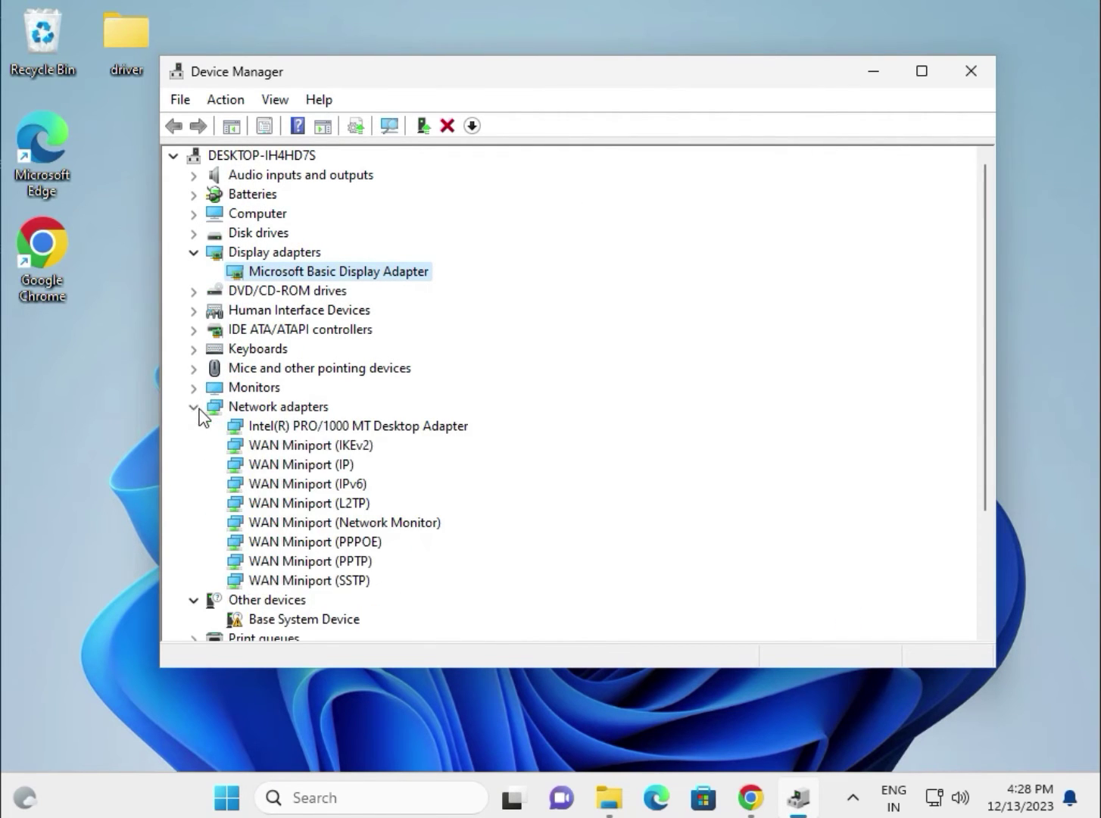
left_click(319, 427)
right_click(322, 430)
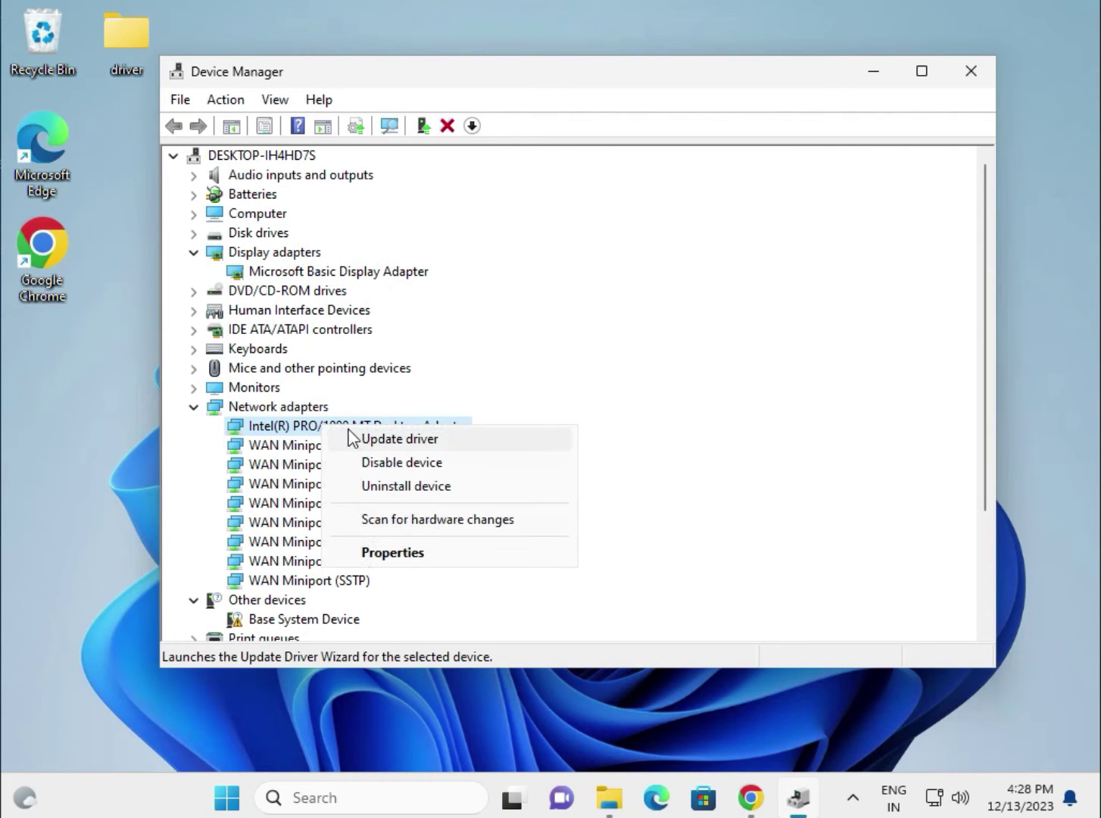
left_click(414, 439)
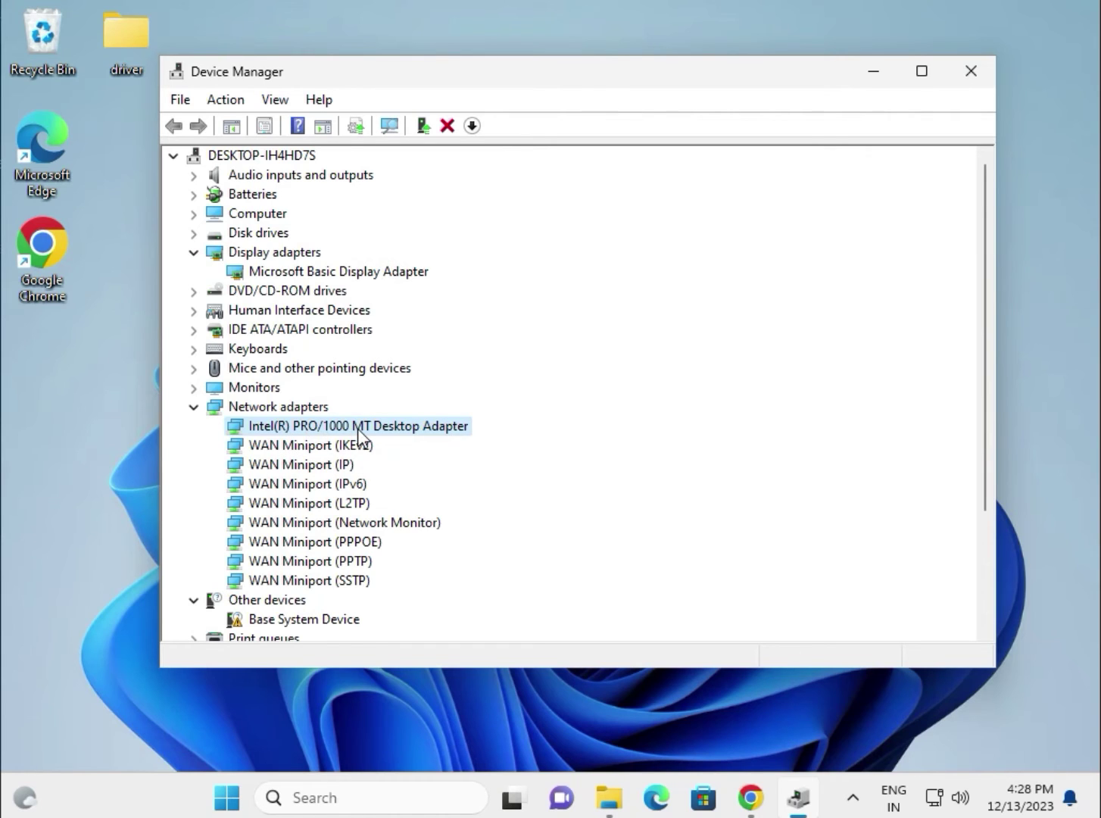
- Search Desktop\driver for an Intel PRO/1000 MT adapter driver; drivers are already installed
right_click(444, 435)
left_click(504, 446)
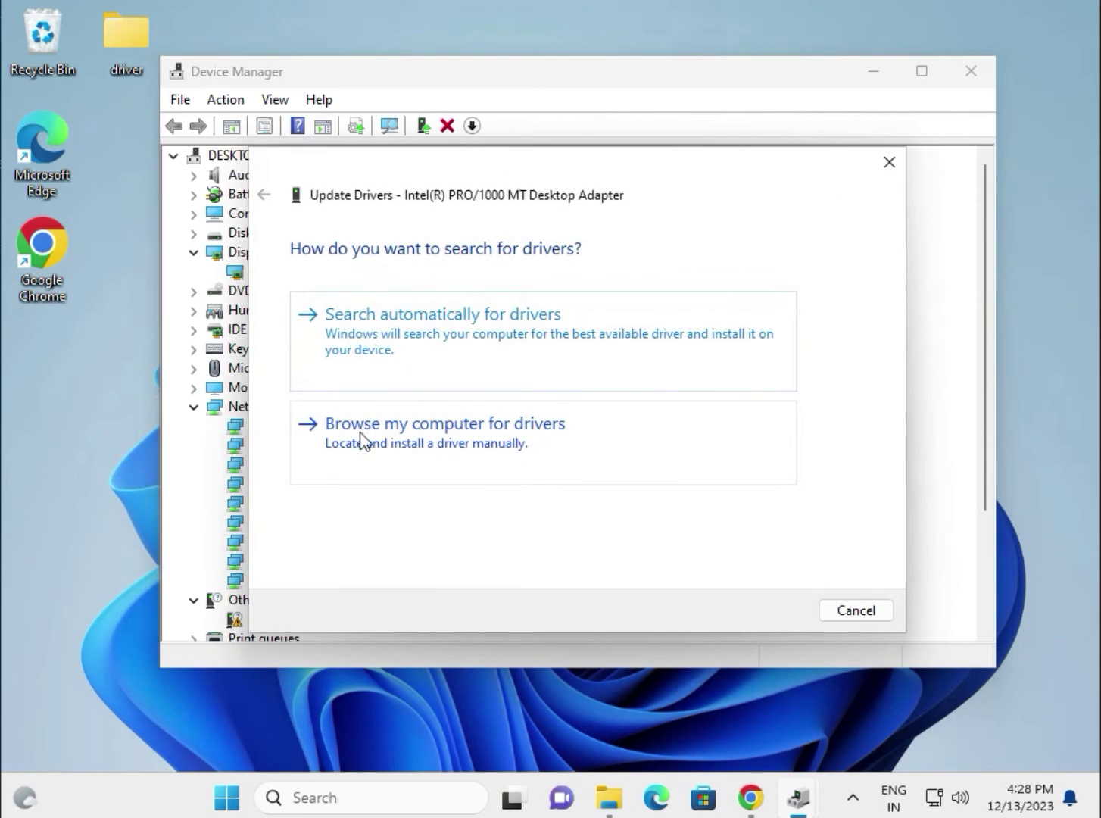
left_click(492, 442)
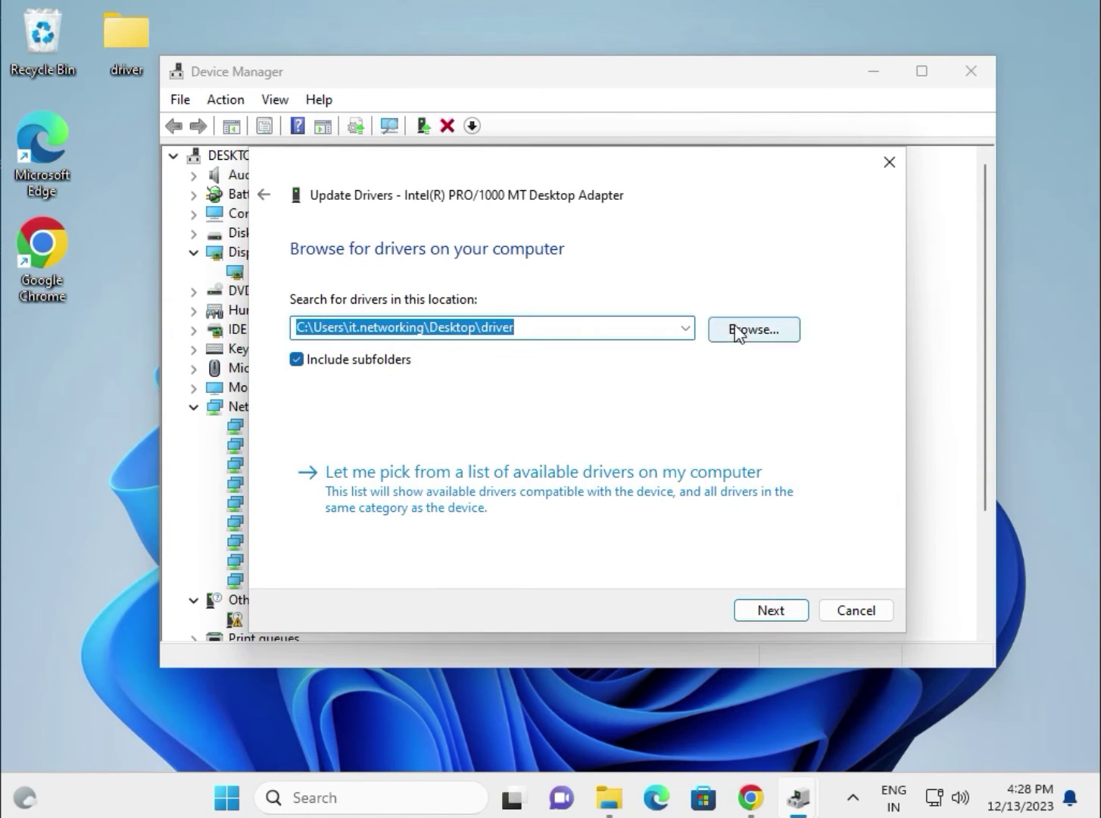
left_click(737, 332)
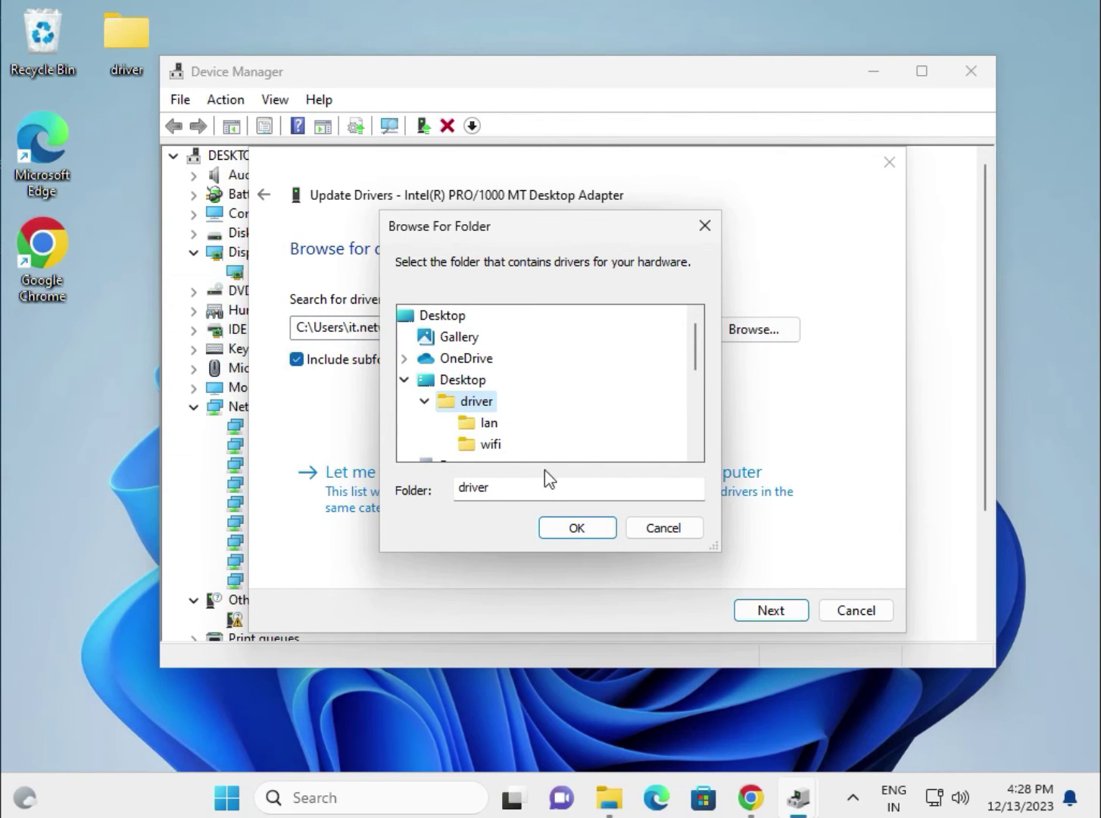
left_click(573, 527)
left_click(776, 614)
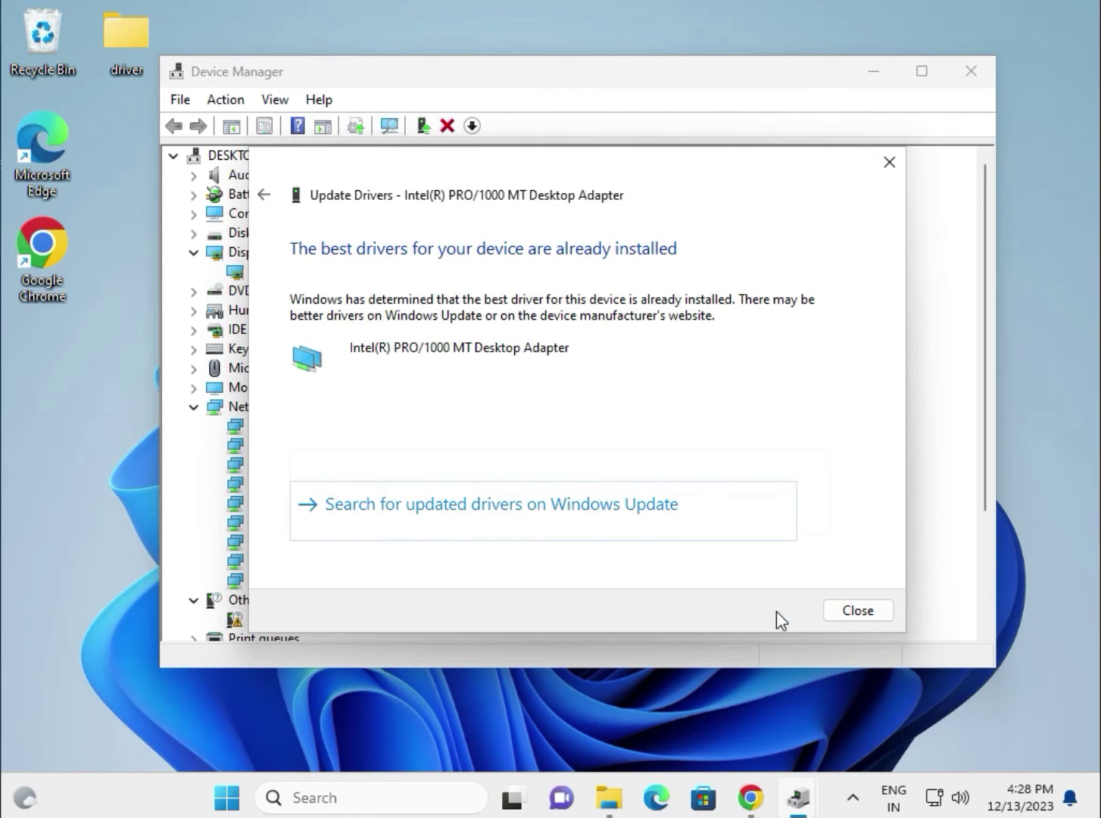
left_click(116, 41)
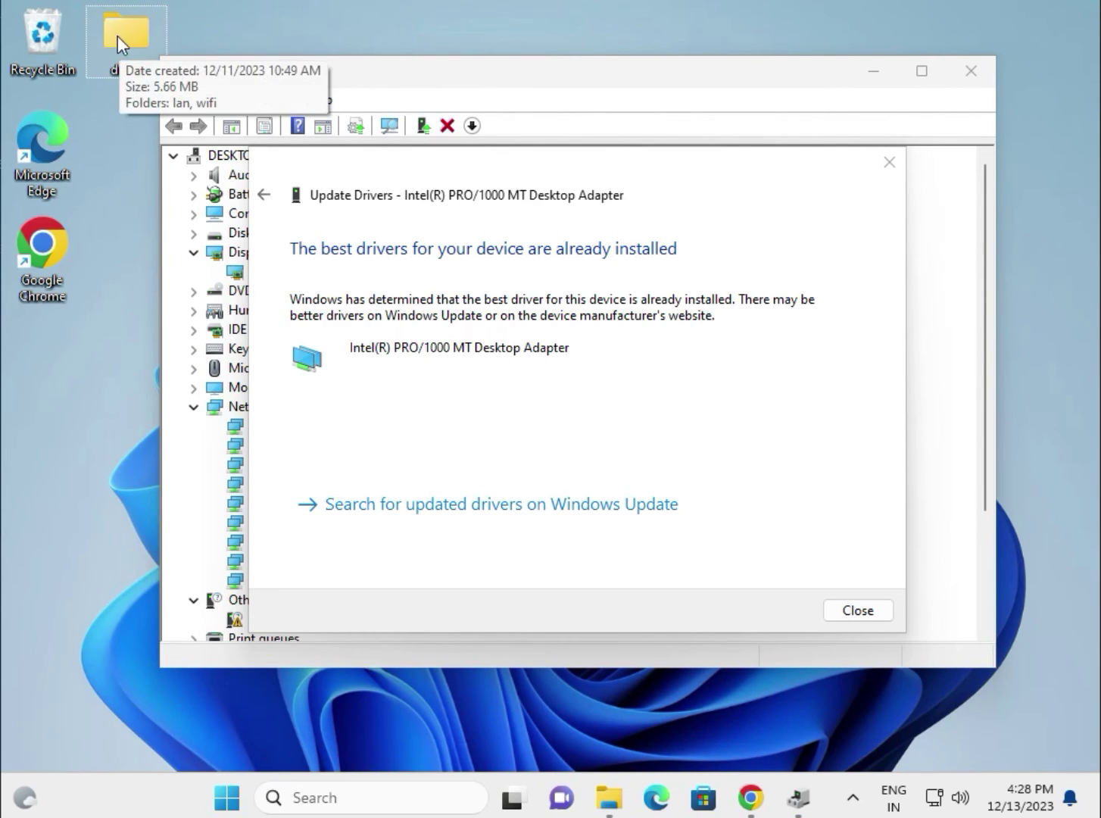
- Close the update wizard, expand Processors and select the first Intel Core i3 CPU
left_click(856, 610)
scroll(284, 453, "down", 3)
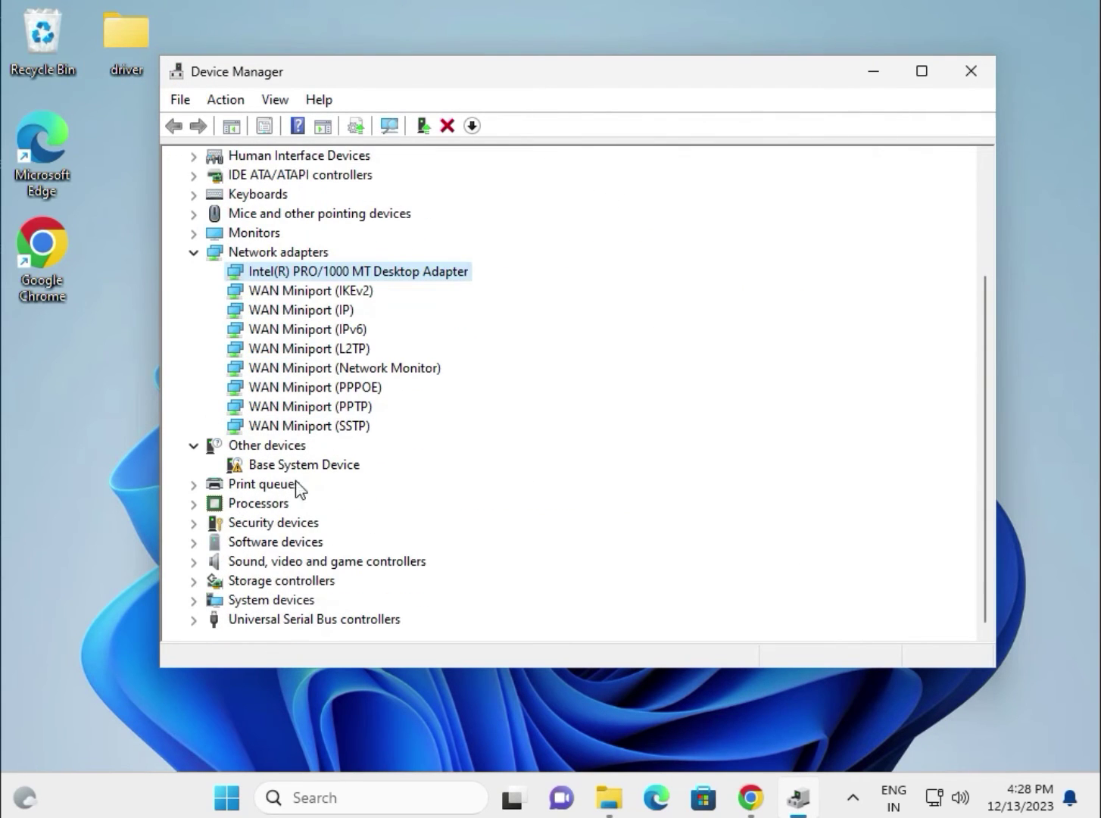
left_click(196, 503)
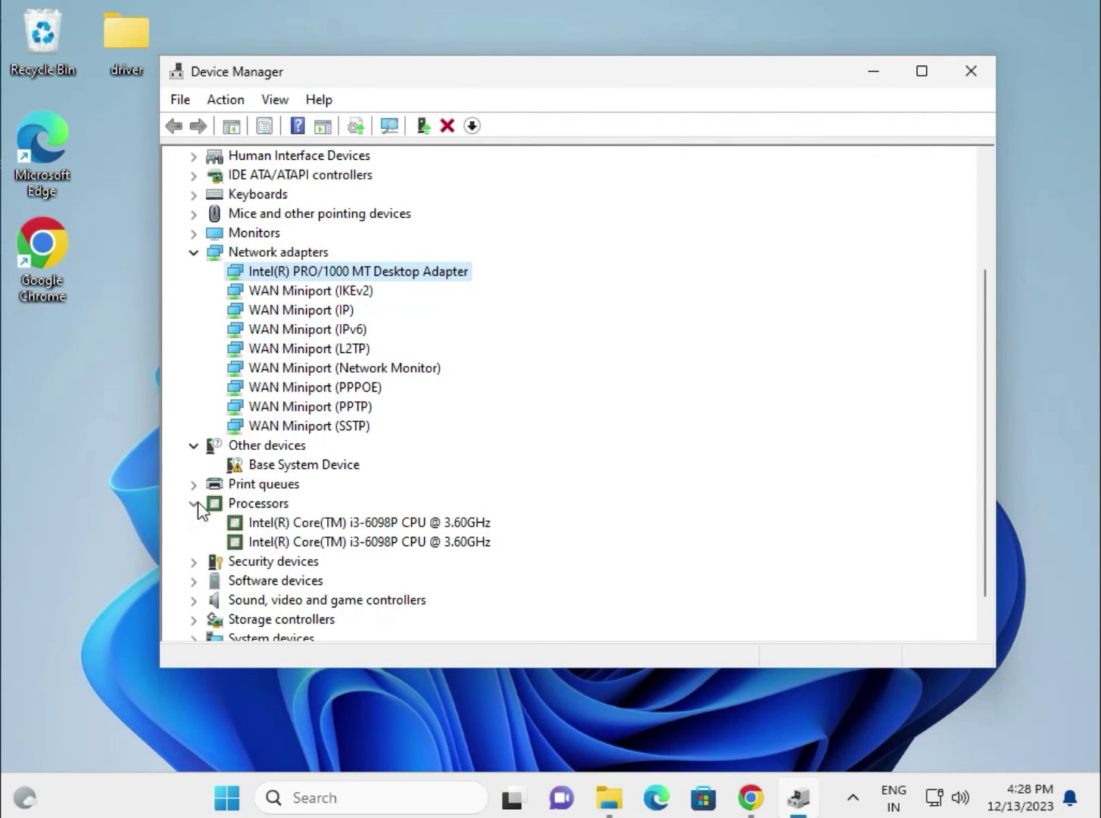
left_click(360, 522)
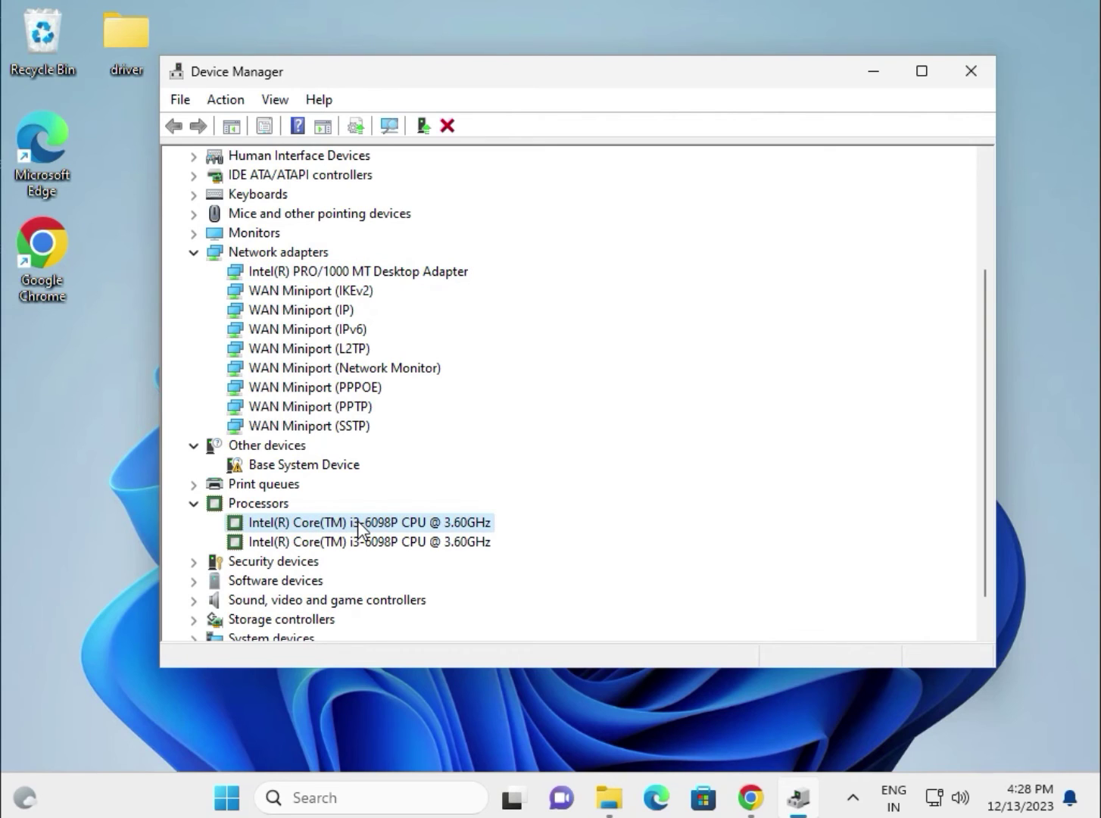
- Update the Intel Core i3-6098P driver from Desktop\driver; the best driver is already installed
right_click(360, 528)
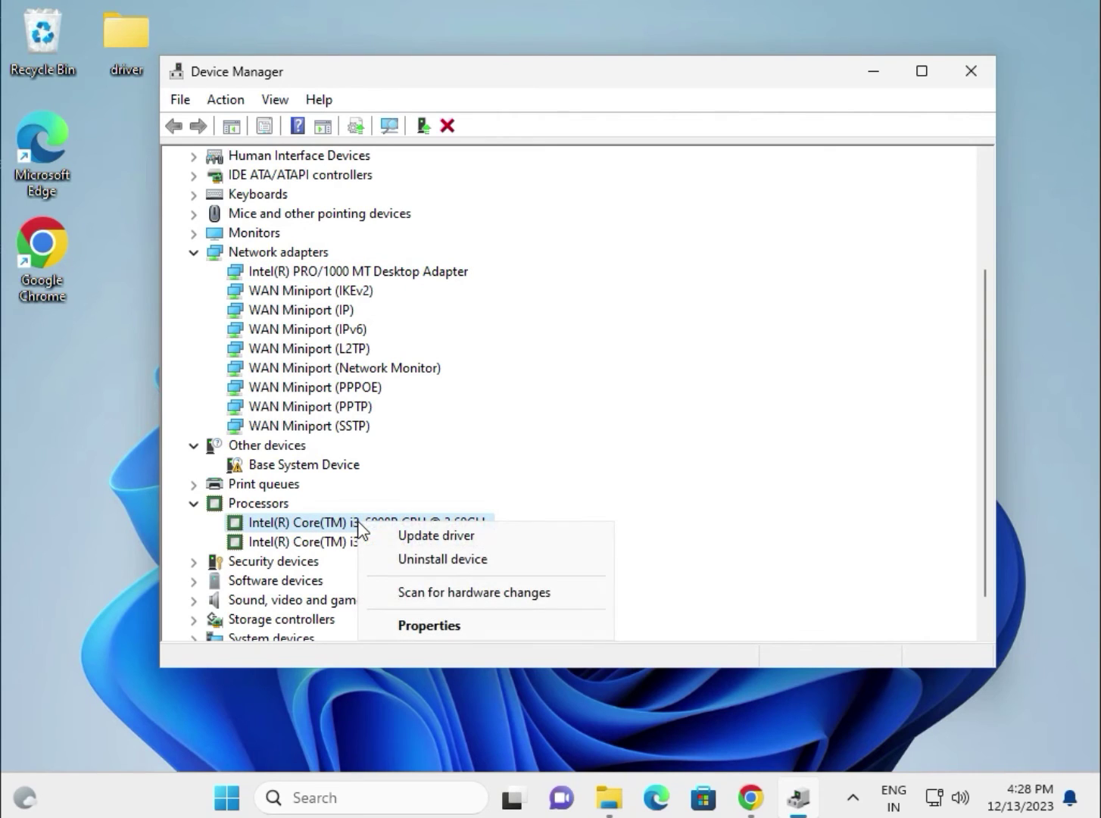
left_click(408, 541)
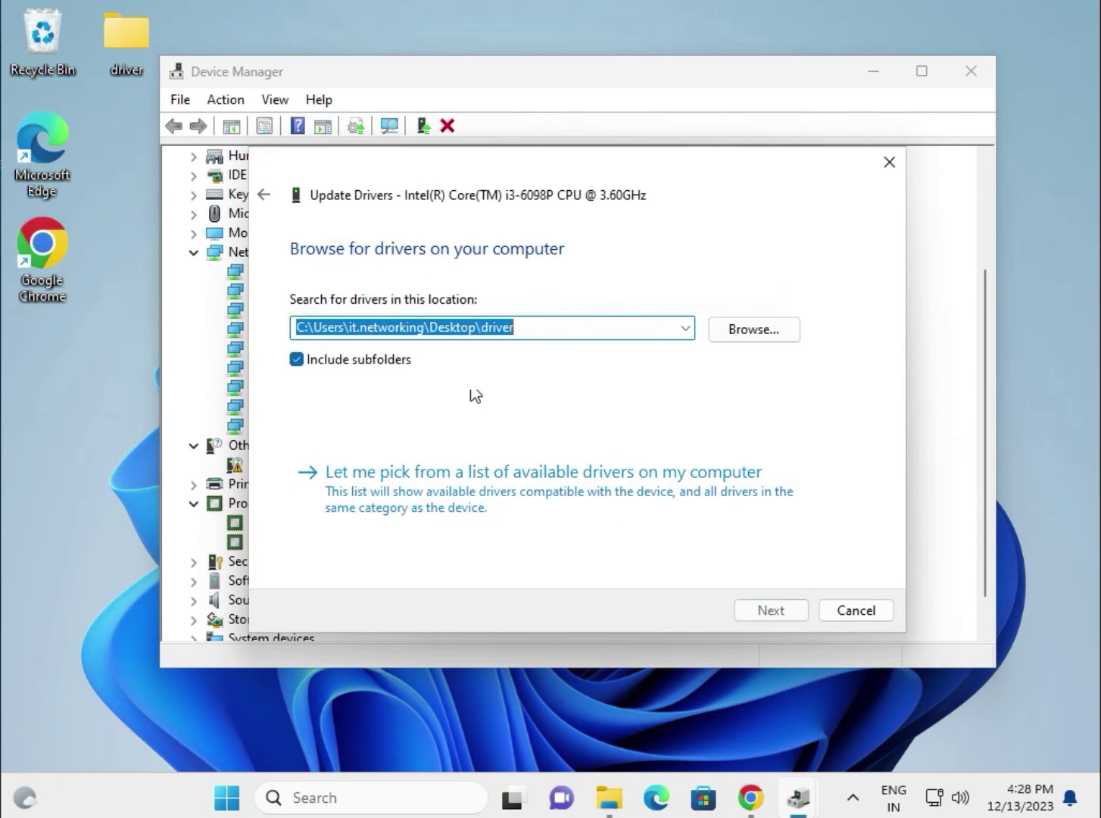
left_click(418, 327)
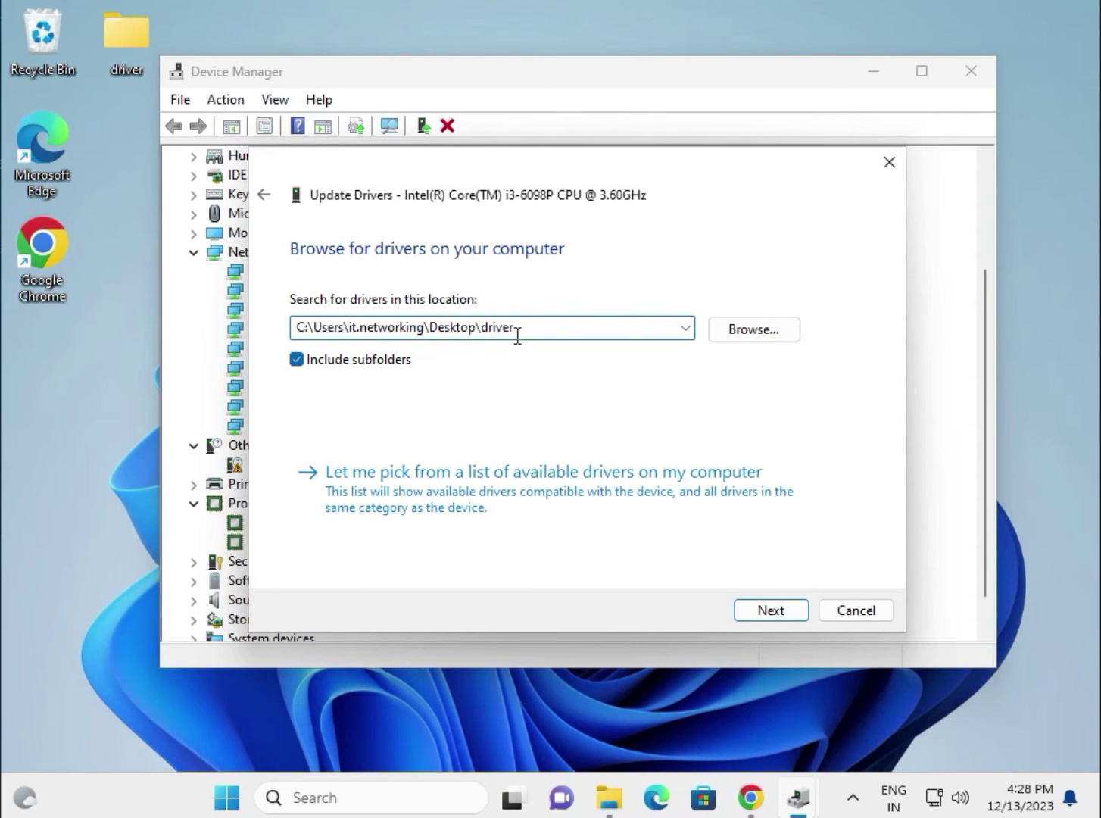
left_click(744, 332)
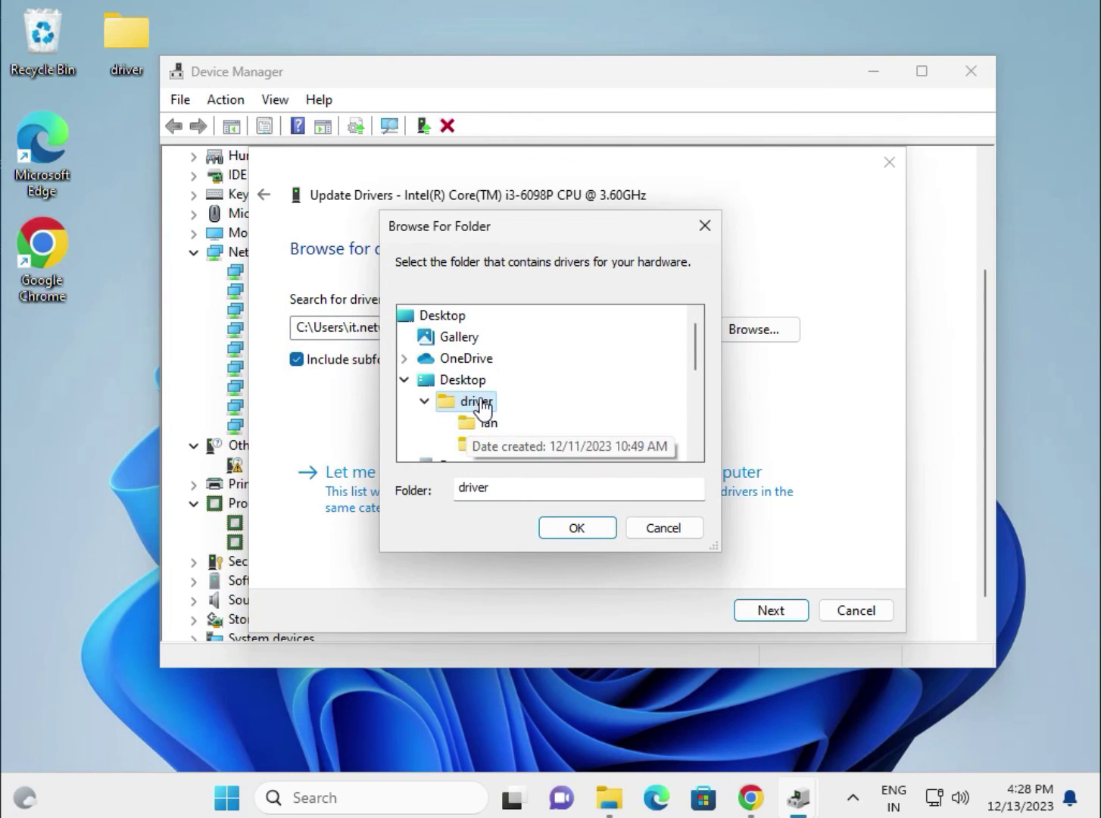
left_click(575, 529)
left_click(766, 611)
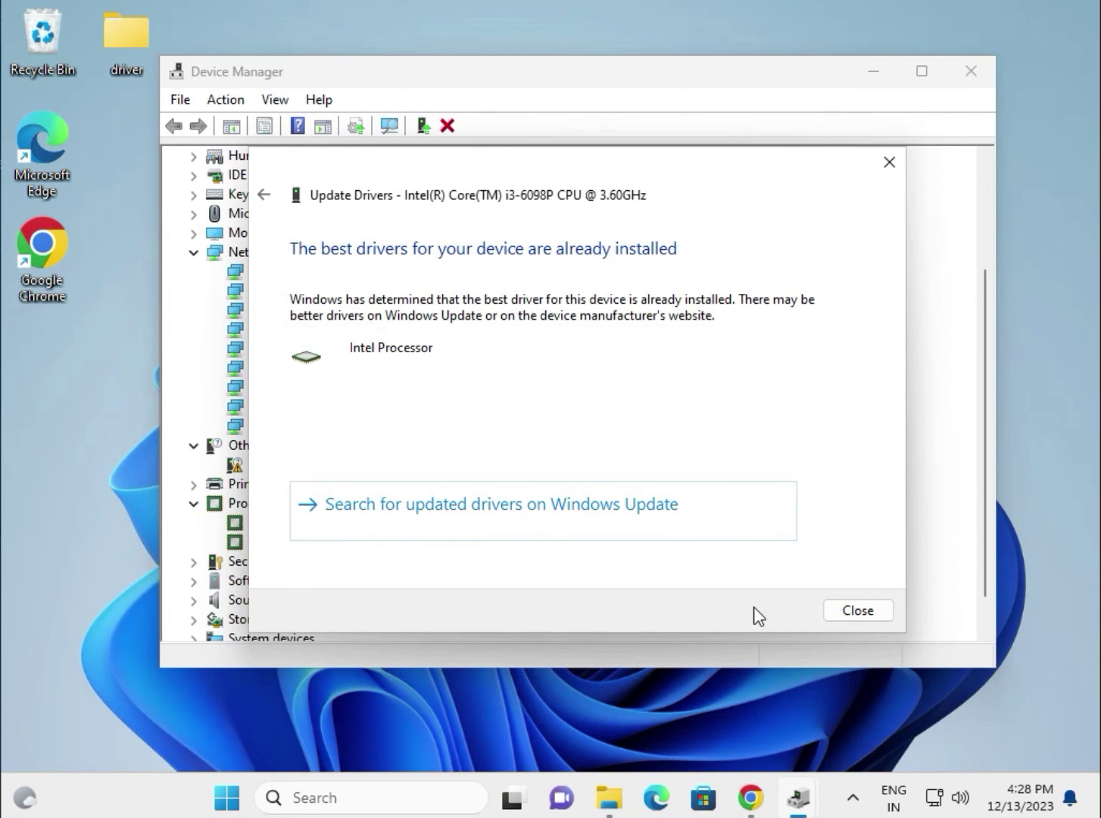
- Close the CPU wizard, select High Definition Audio Device, and expand Universal Serial Bus controllers
left_click(851, 611)
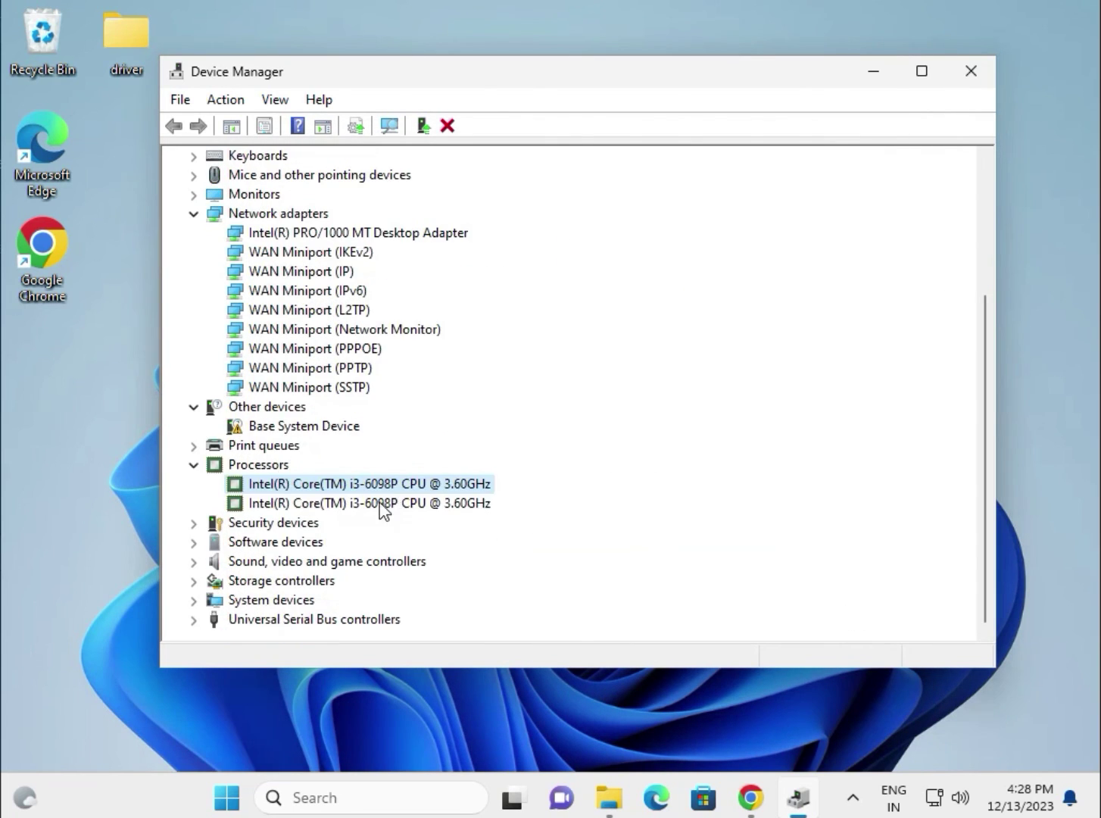
left_click(193, 561)
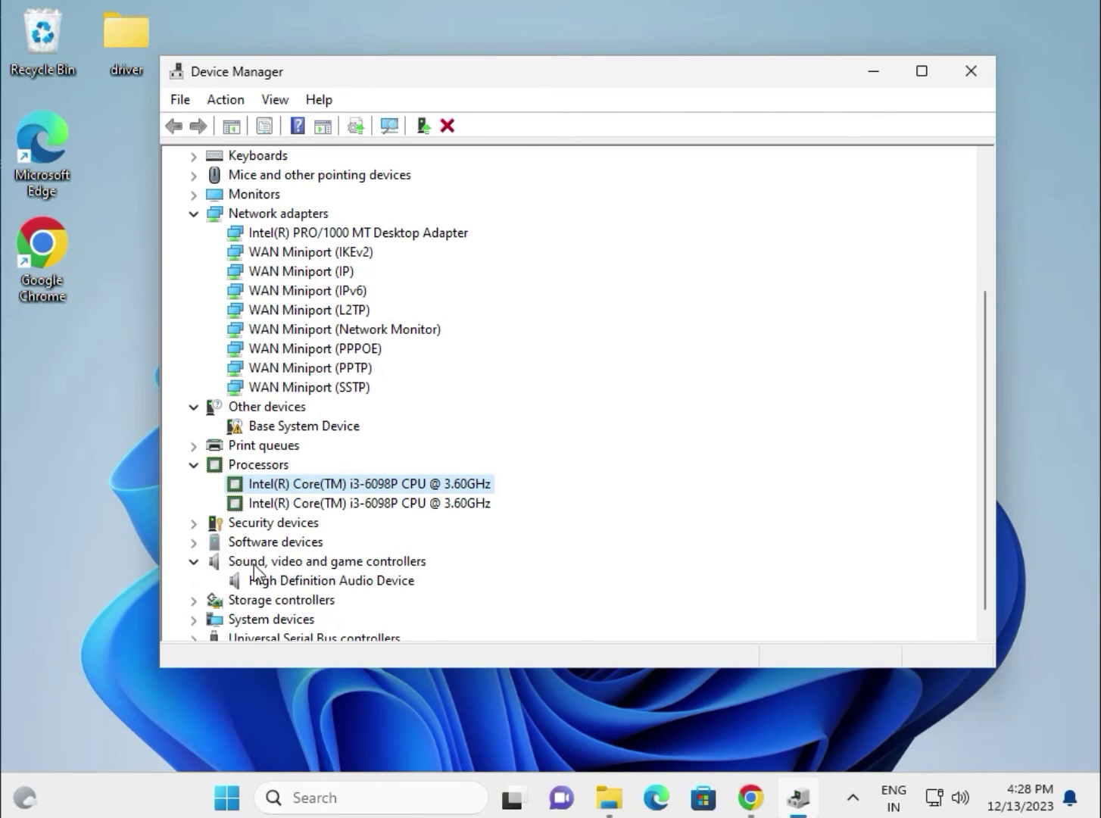
left_click(267, 579)
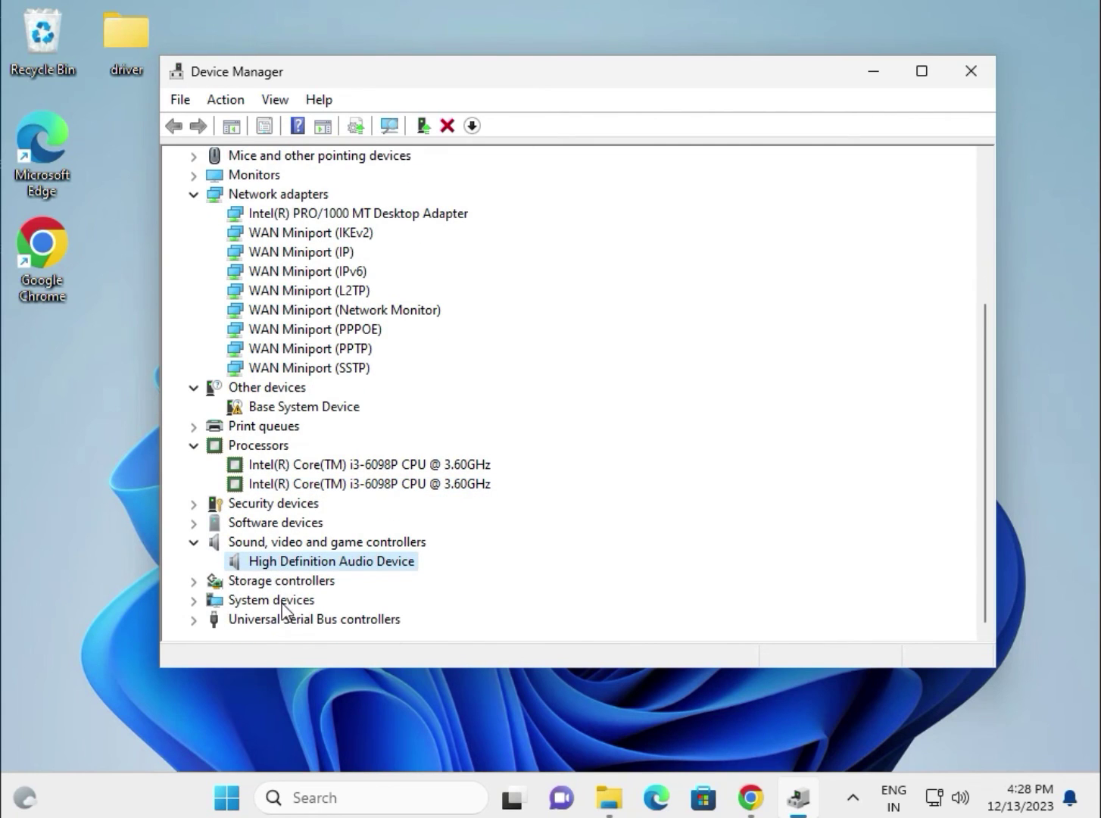
left_click(199, 623)
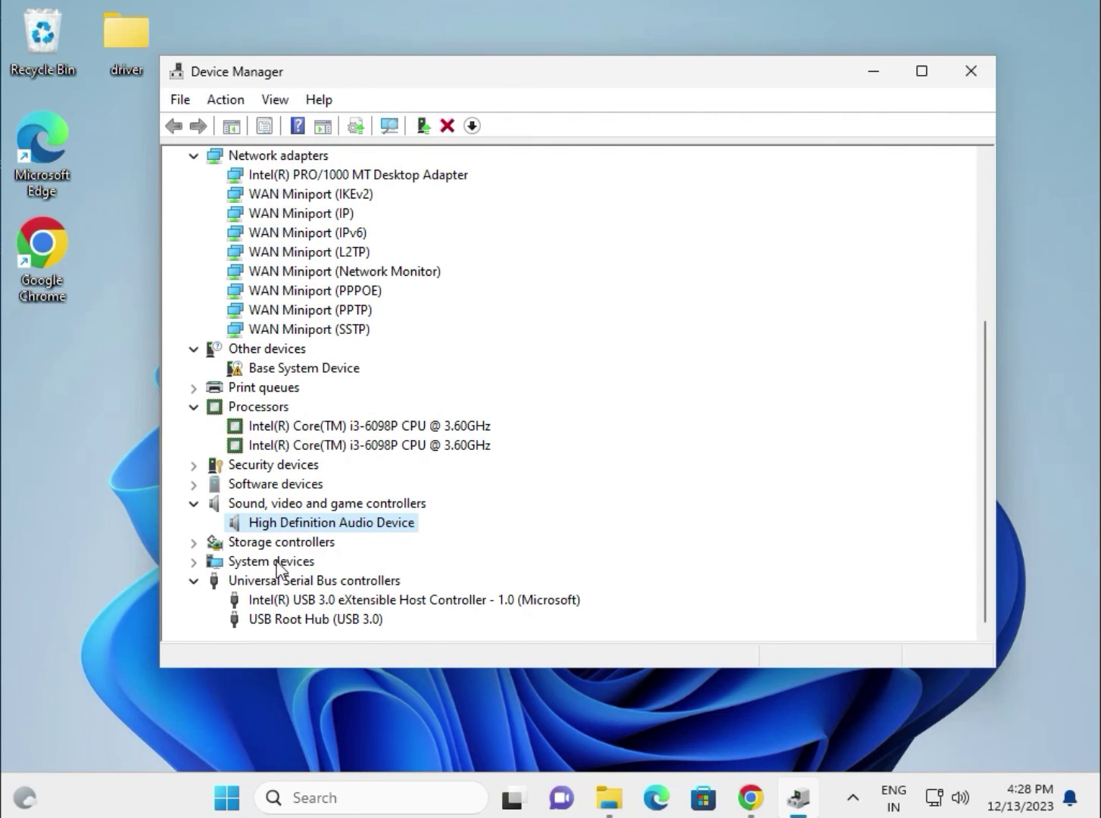
scroll(274, 558, "up", 1)
scroll(274, 558, "up", 3)
scroll(274, 558, "up", 1)
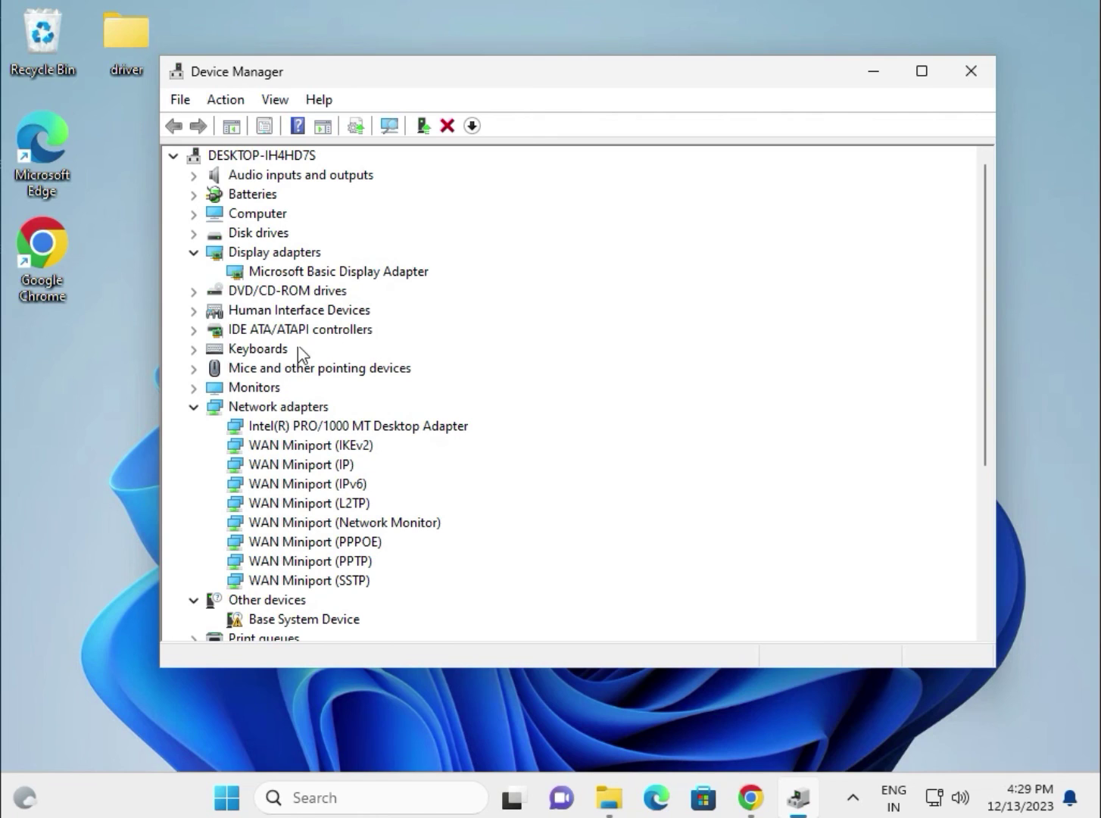
left_click(279, 274)
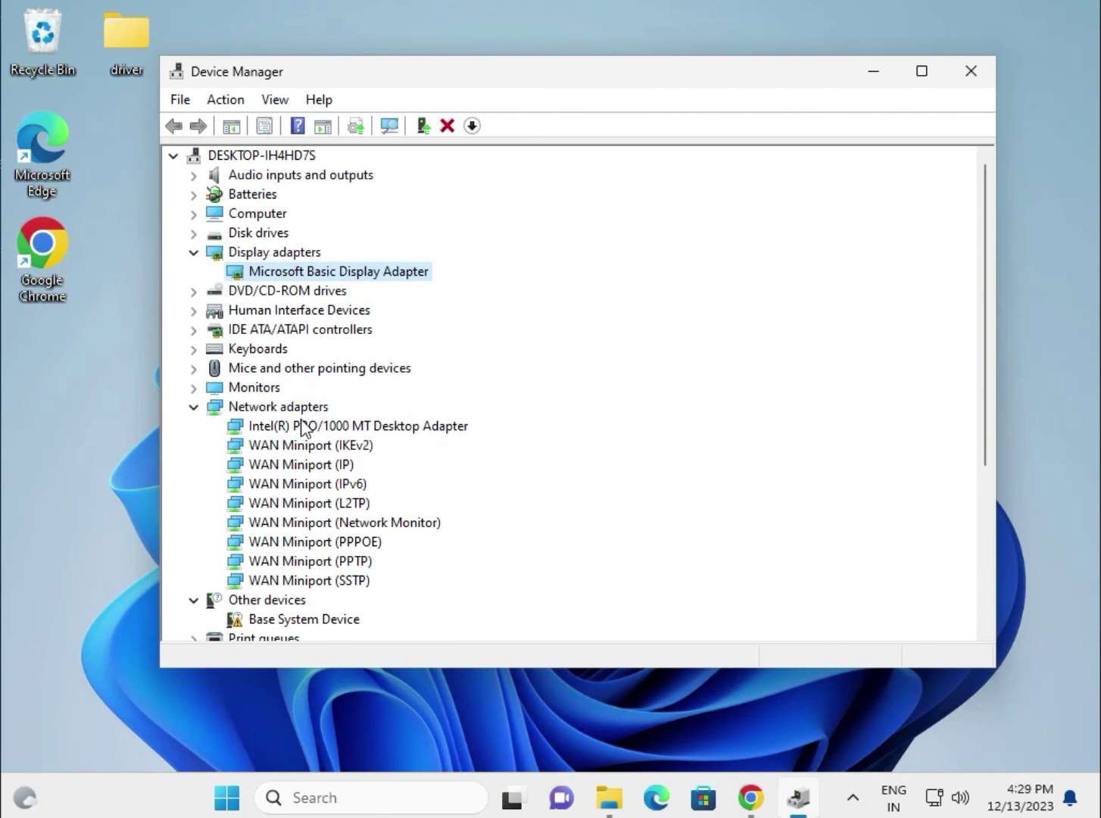
left_click(301, 428)
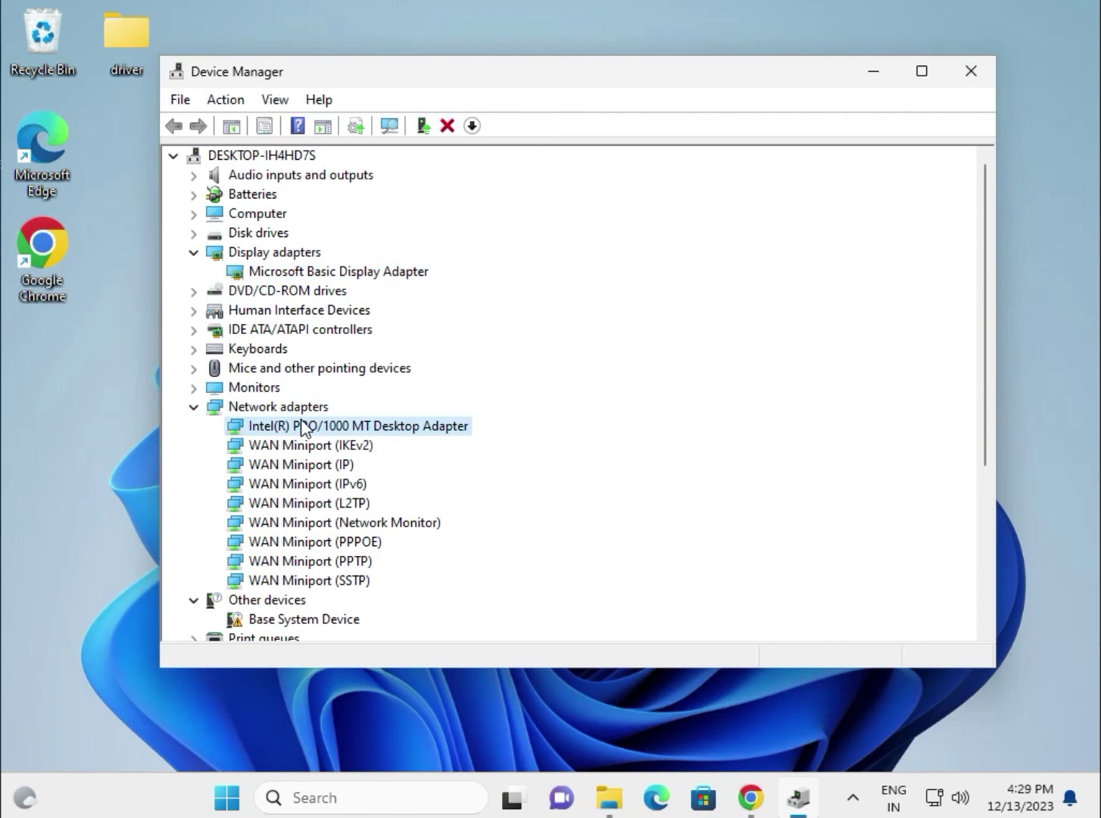
scroll(301, 427, "down", 1)
scroll(344, 465, "down", 1)
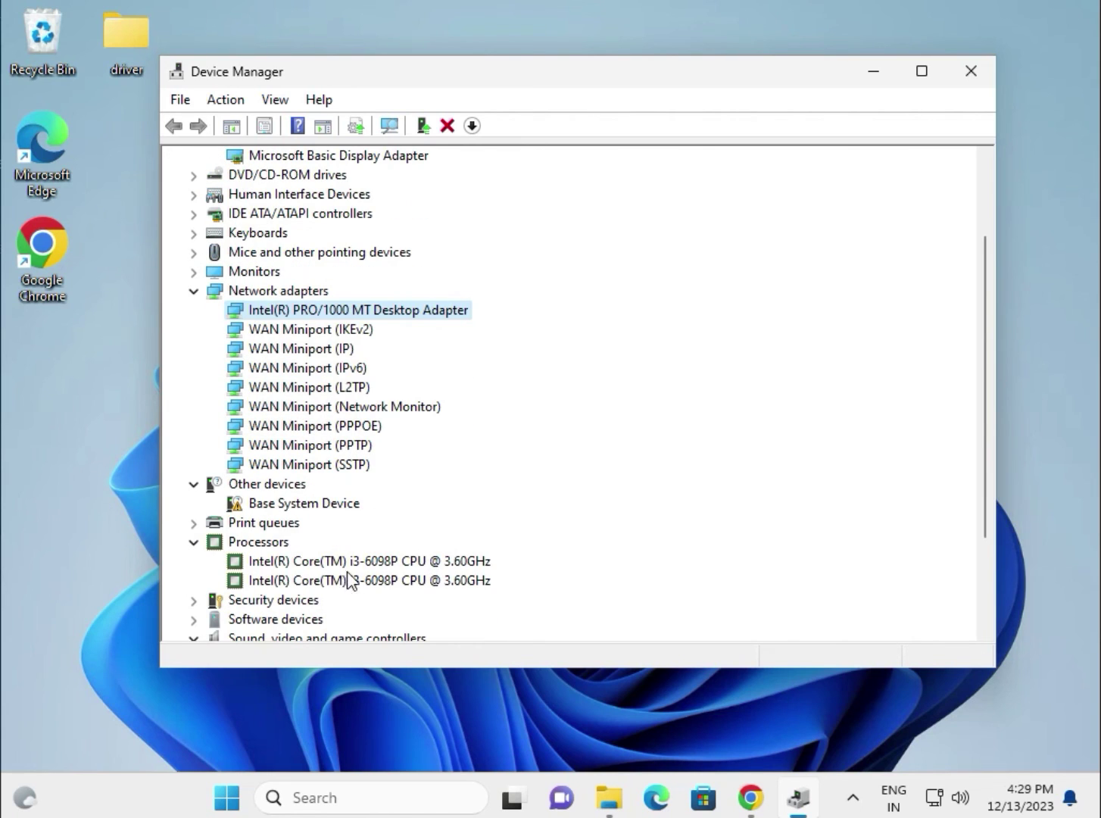
left_click(375, 561)
scroll(353, 615, "down", 1)
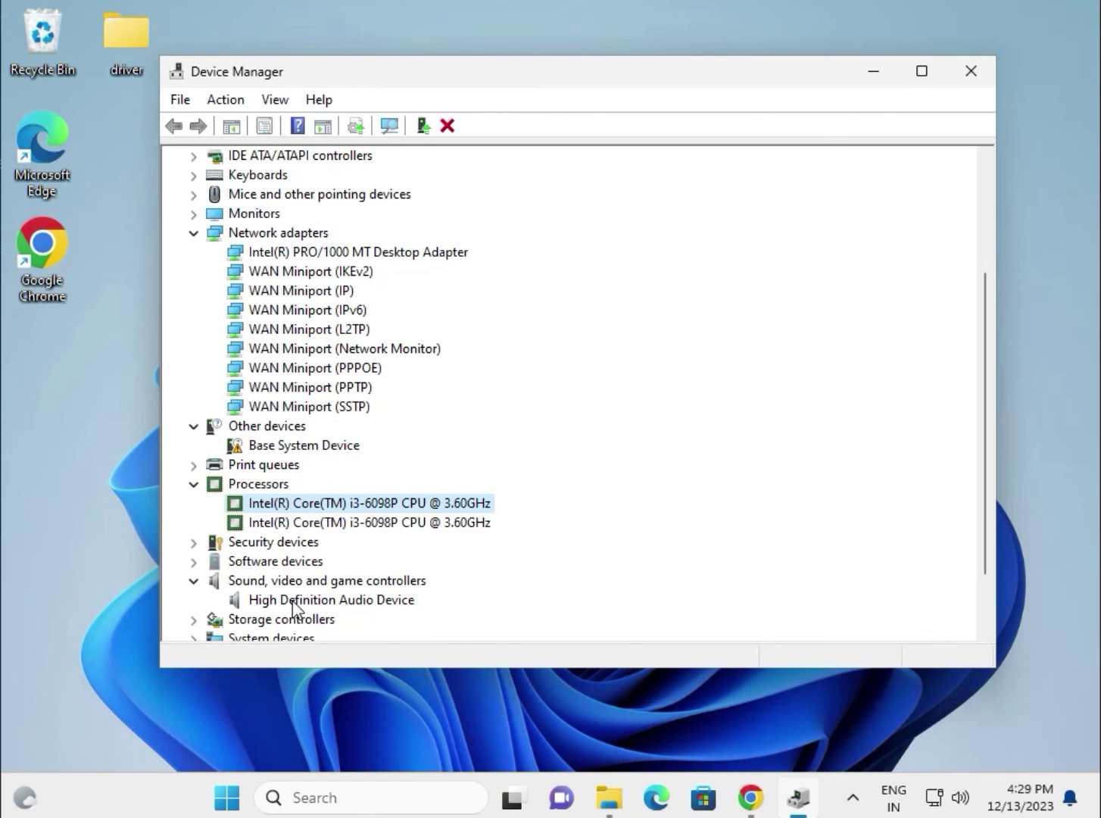